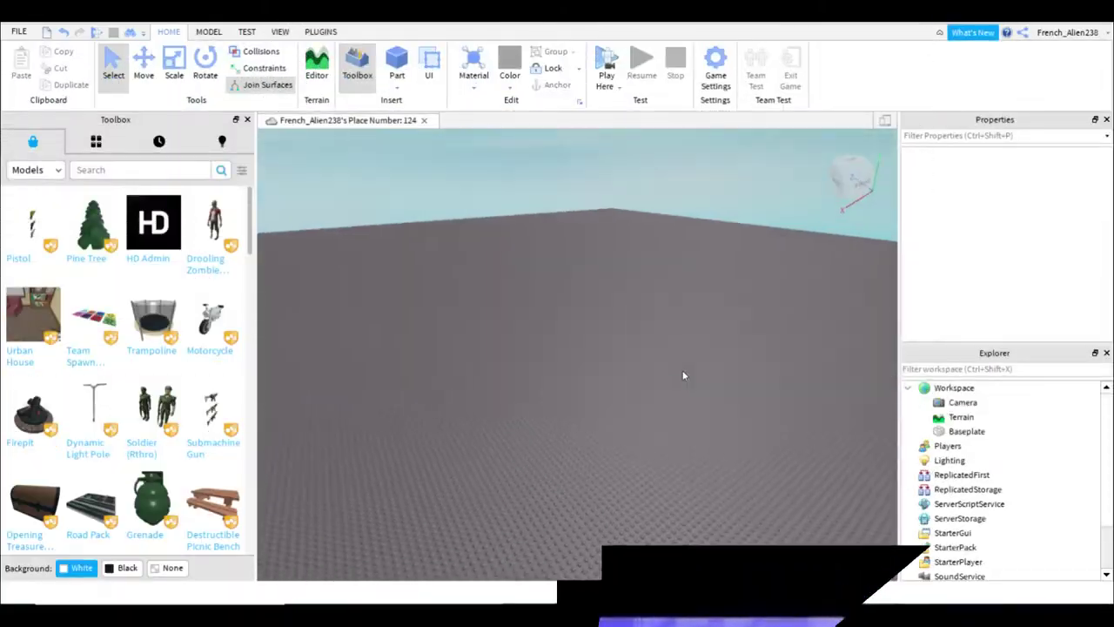
scroll(682, 375, up, 6)
right_drag(683, 375, 682, 376)
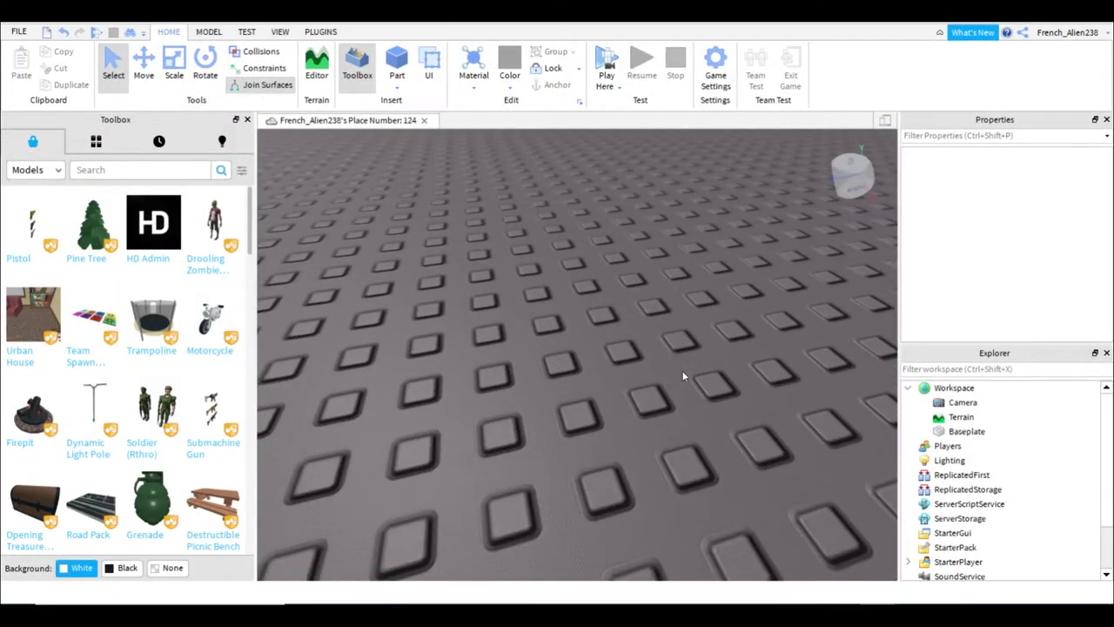
scroll(683, 375, down, 10)
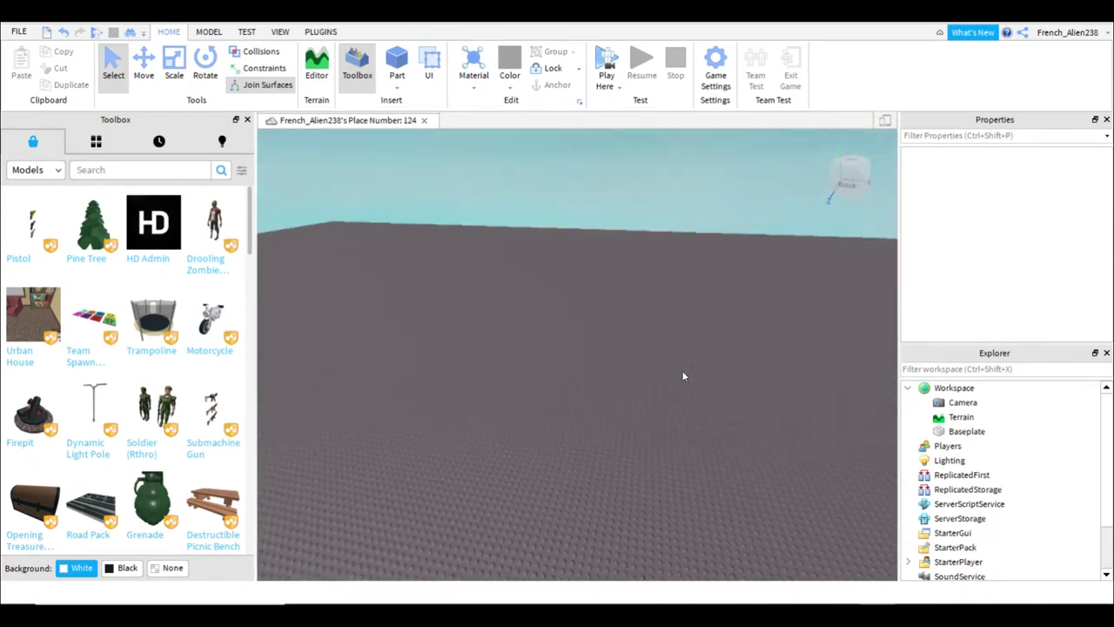
scroll(683, 376, down, 3)
key(w)
right_drag(449, 359, 452, 330)
scroll(448, 356, up, 5)
scroll(448, 356, down, 6)
scroll(452, 330, up, 3)
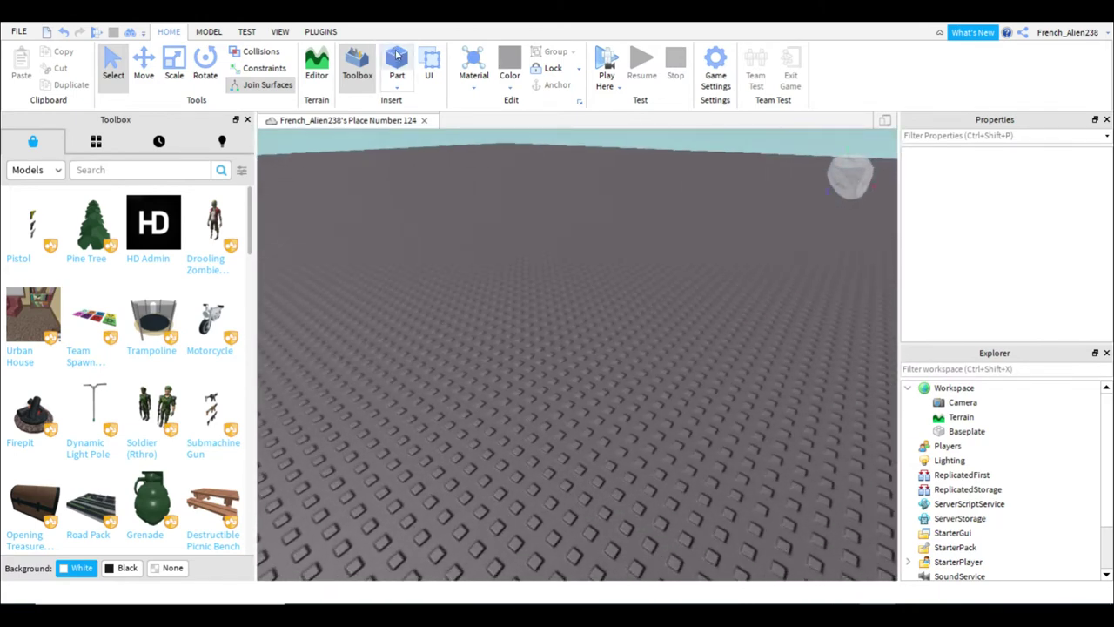
Insert a block part on the baseplate and rotate it so that it slopes.
click(396, 57)
right_drag(576, 276, 576, 276)
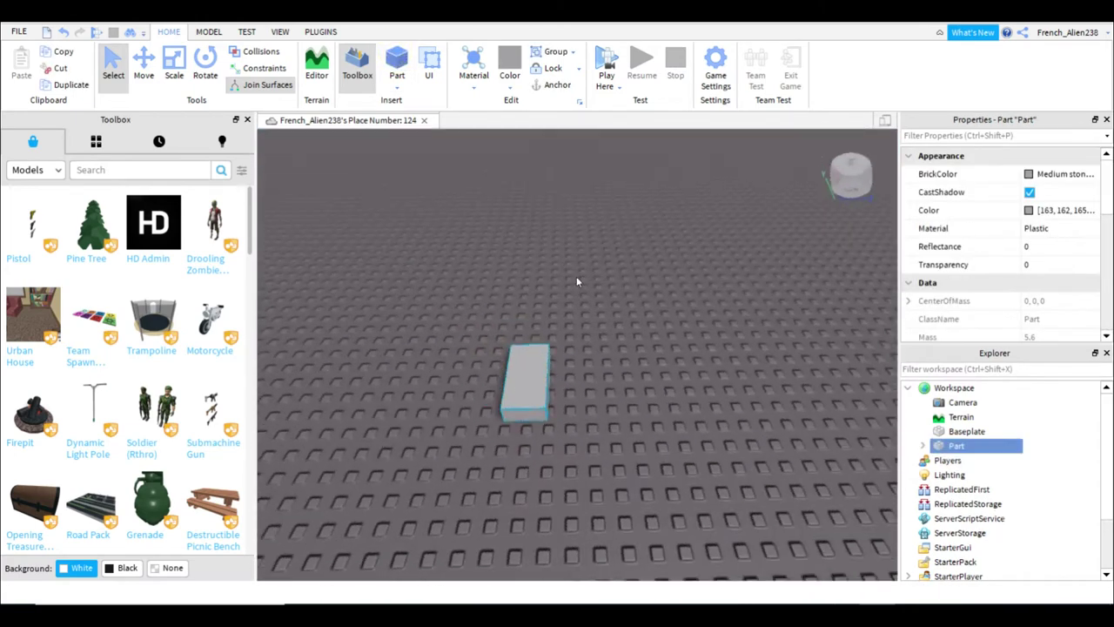
drag(507, 399, 522, 405)
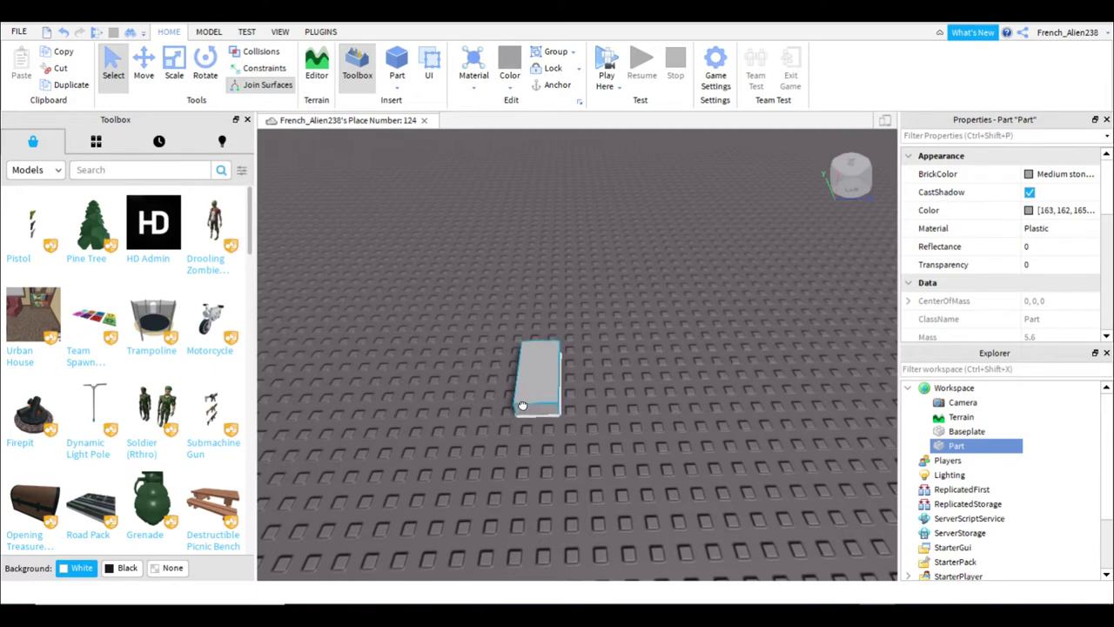
click(206, 61)
drag(510, 325, 427, 300)
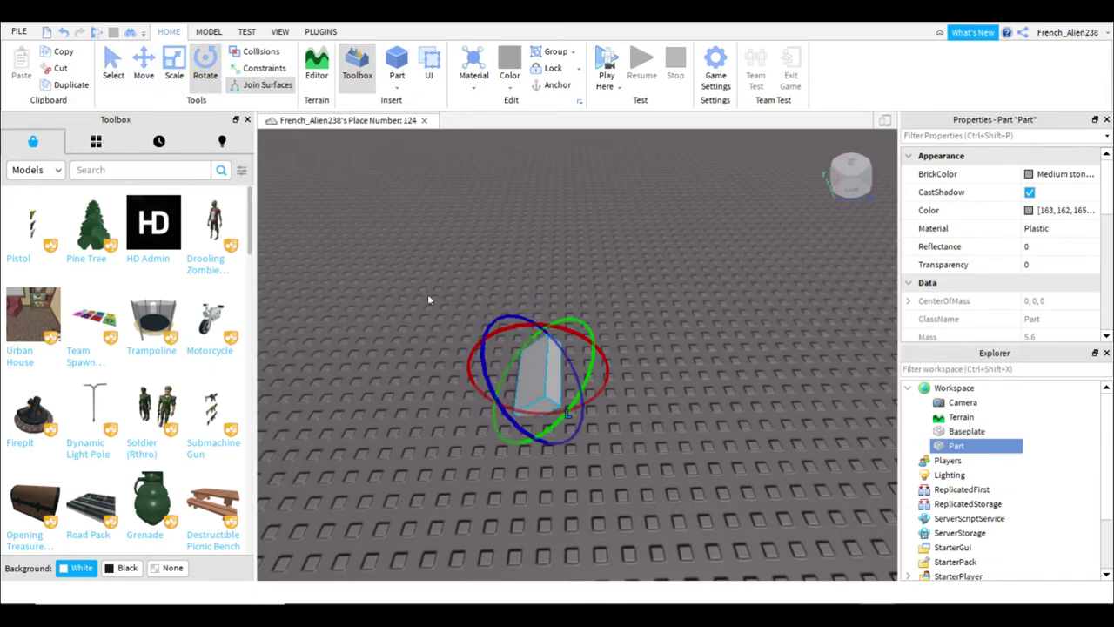
Scale the sloping part into a larger, longer ramp slab and anchor it.
click(171, 59)
drag(572, 380, 645, 300)
key(w)
key(a)
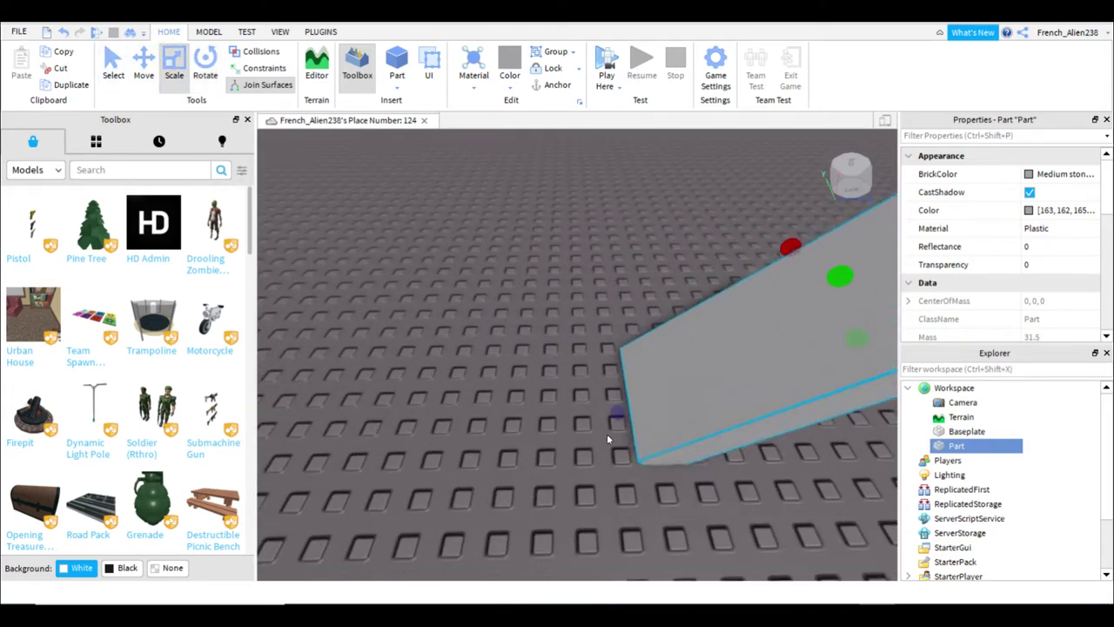
drag(616, 412, 598, 421)
scroll(609, 343, down, 5)
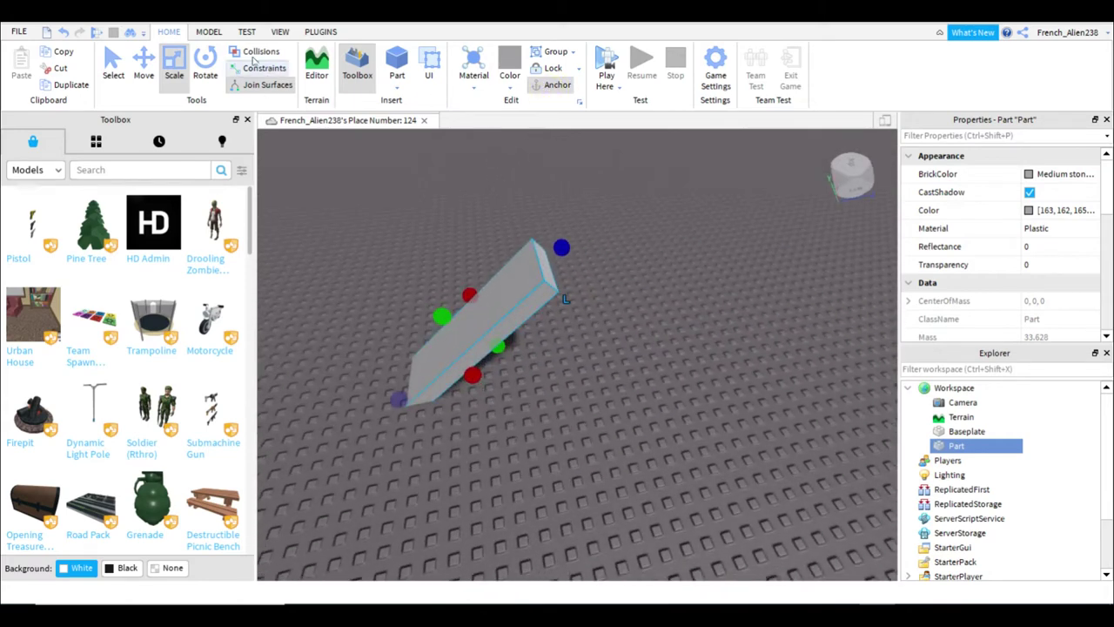
Duplicate the ramp slab and rotate the copy so that it lies level as the bridge deck.
click(146, 63)
key(ctrl+d)
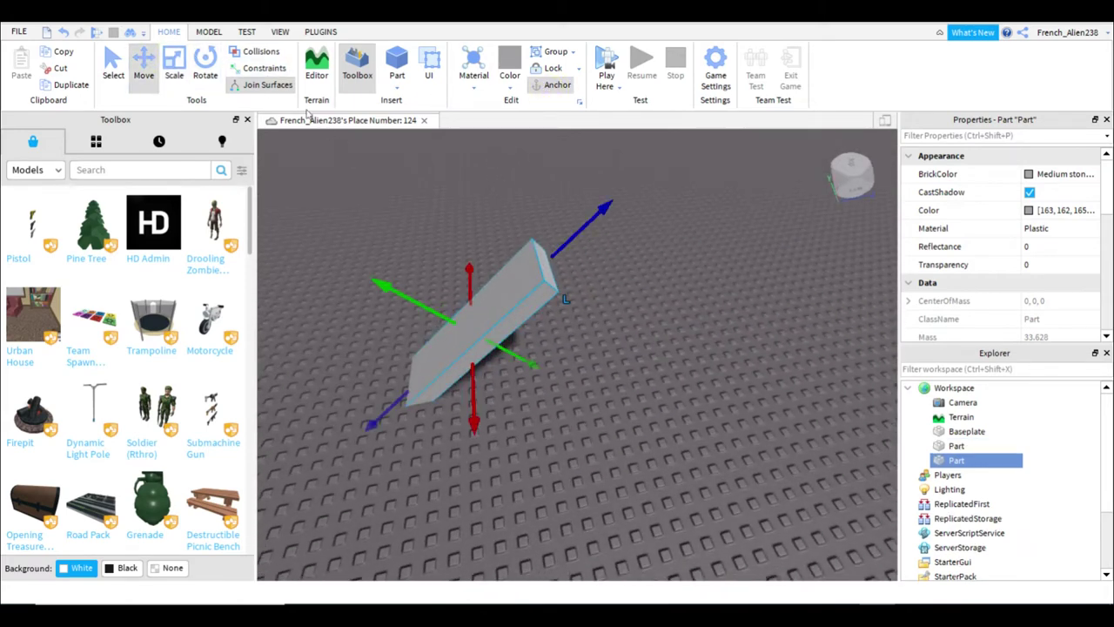
click(204, 68)
drag(475, 270, 526, 305)
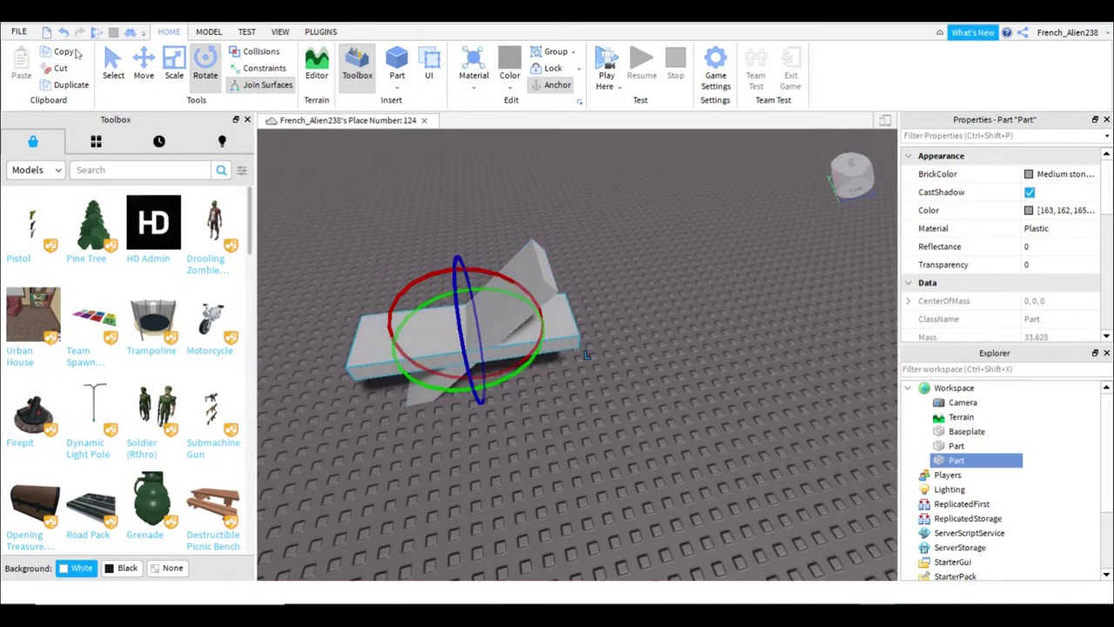
Move the level deck up and across until its end joins the upper end of the ramp.
click(147, 70)
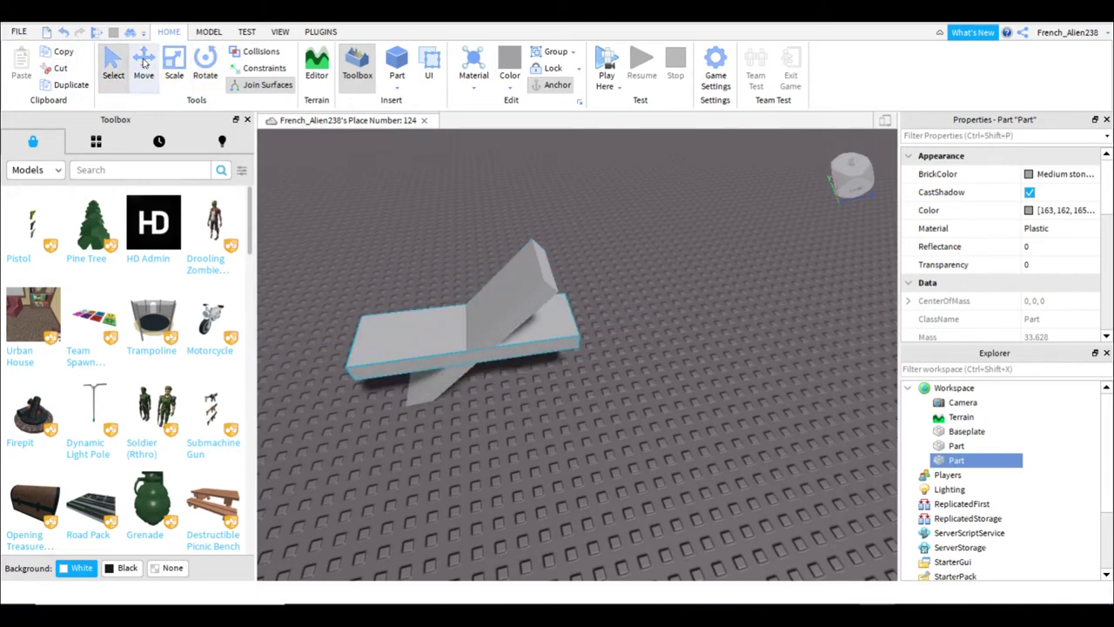
drag(606, 312, 662, 288)
drag(535, 240, 532, 169)
drag(655, 253, 692, 244)
right_drag(692, 244, 685, 241)
scroll(685, 242, up, 4)
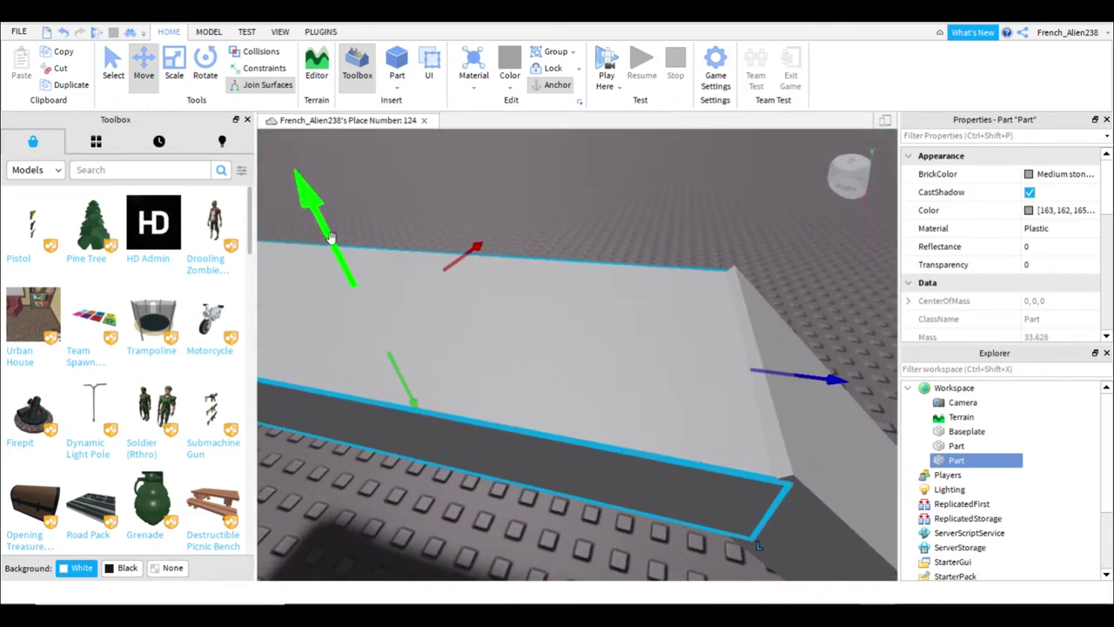
drag(330, 237, 328, 231)
scroll(329, 233, down, 4)
right_drag(329, 234, 344, 248)
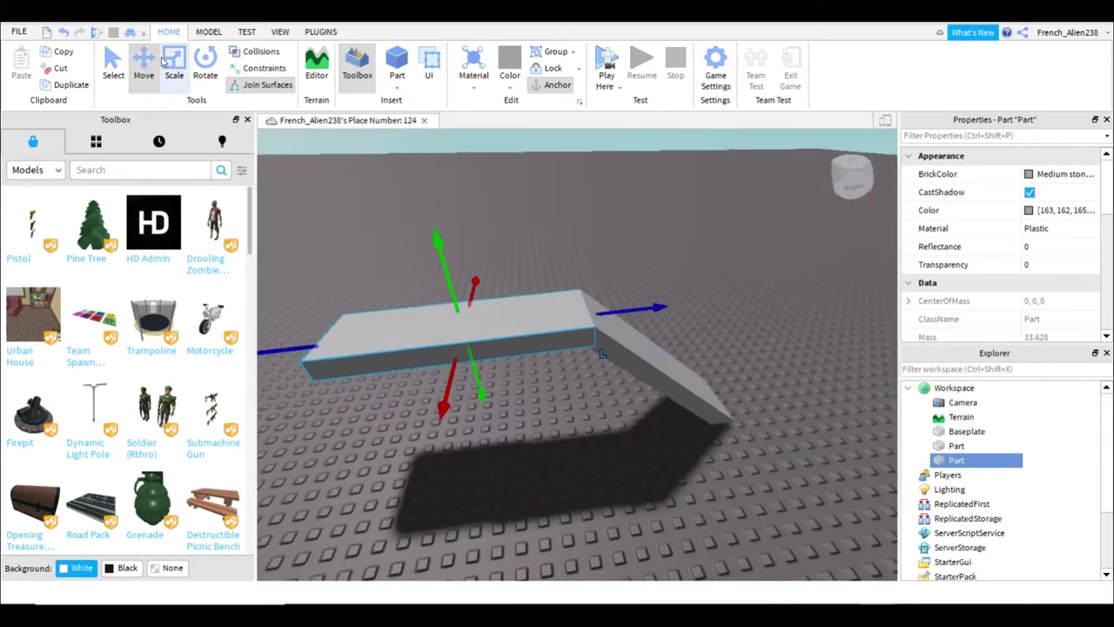
right_drag(358, 212, 358, 212)
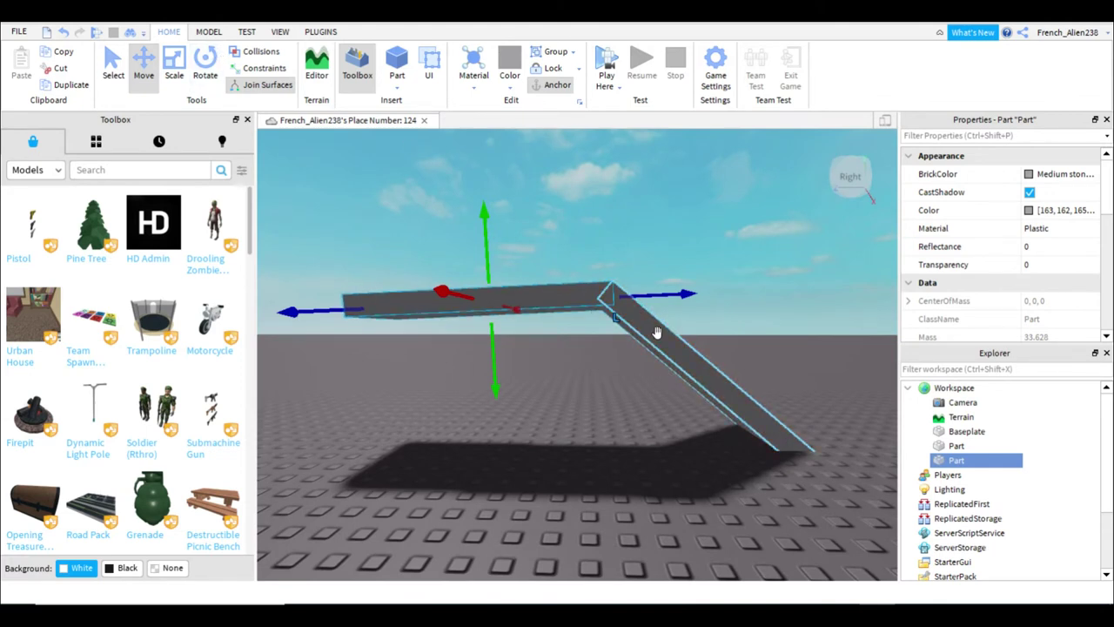
Duplicate the bridge deck and rotate the copy into a slope opposite to the first ramp.
key(ctrl+d)
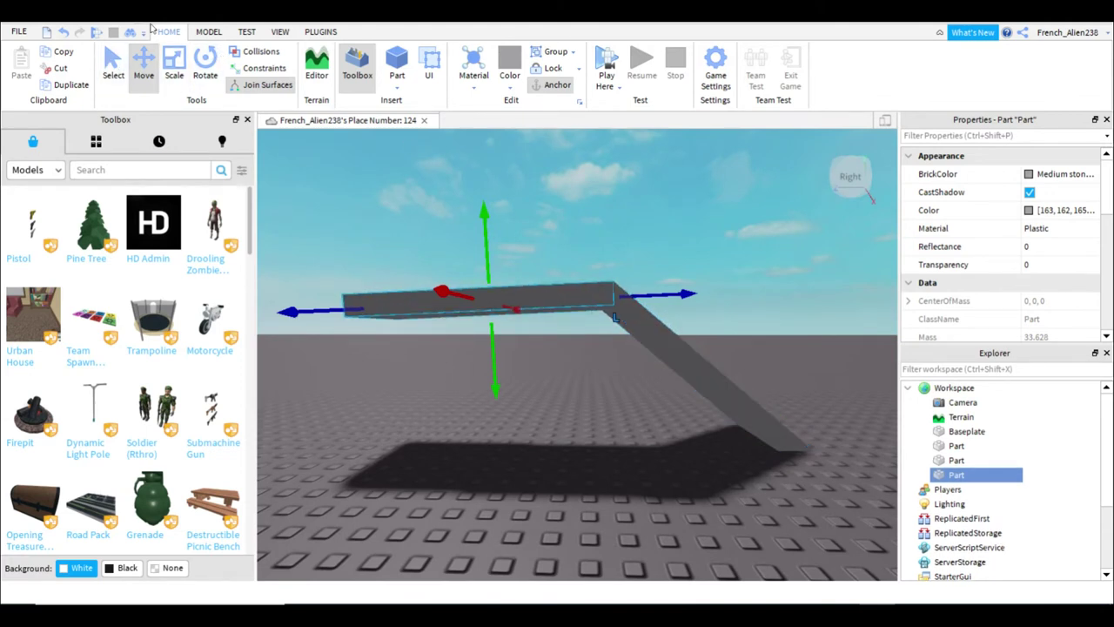
click(205, 66)
drag(520, 235, 412, 155)
Move the second ramp so that its upper end meets the free end of the deck.
key(ctrl+2)
drag(604, 154, 432, 327)
right_drag(433, 327, 433, 331)
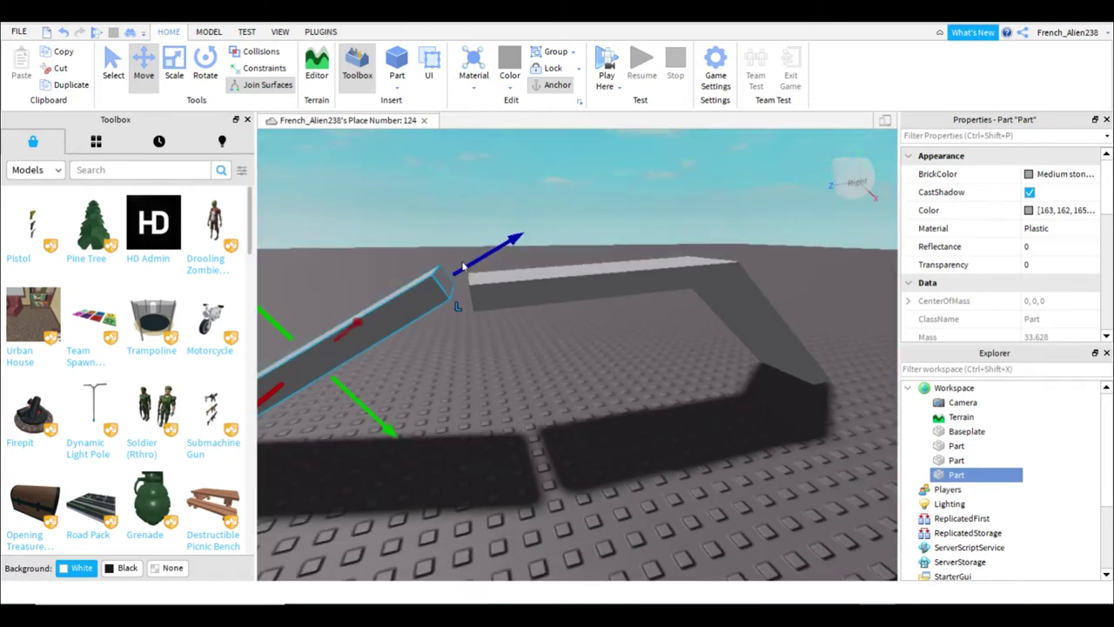
mouse_move(464, 265)
mouse_down()
mouse_move(462, 255)
mouse_move(480, 258)
mouse_up()
drag(373, 377, 400, 412)
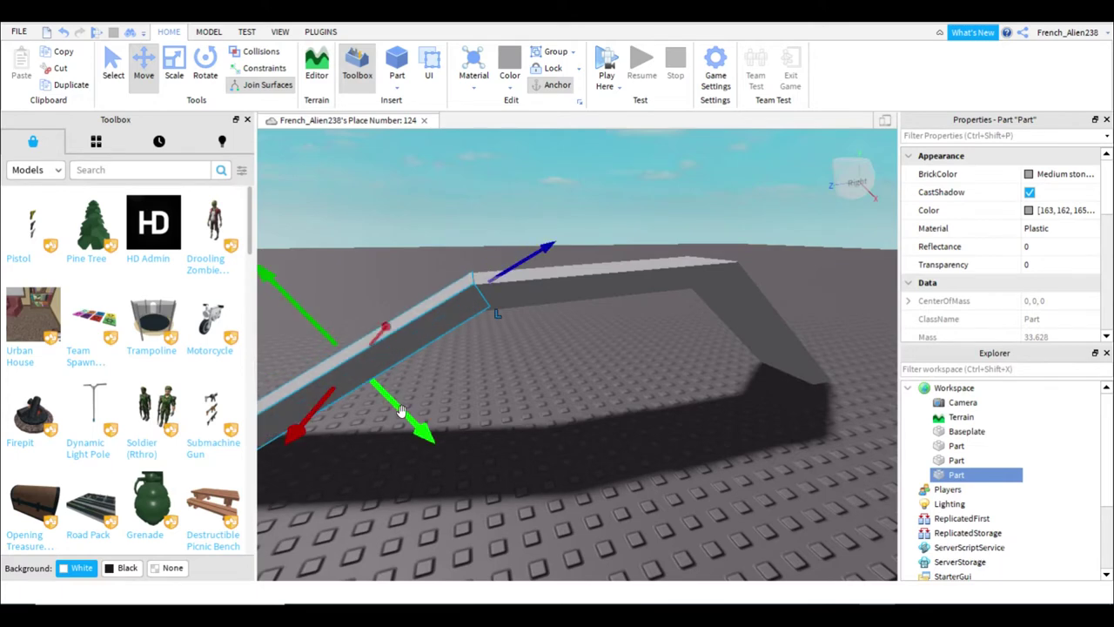
right_drag(401, 412, 427, 370)
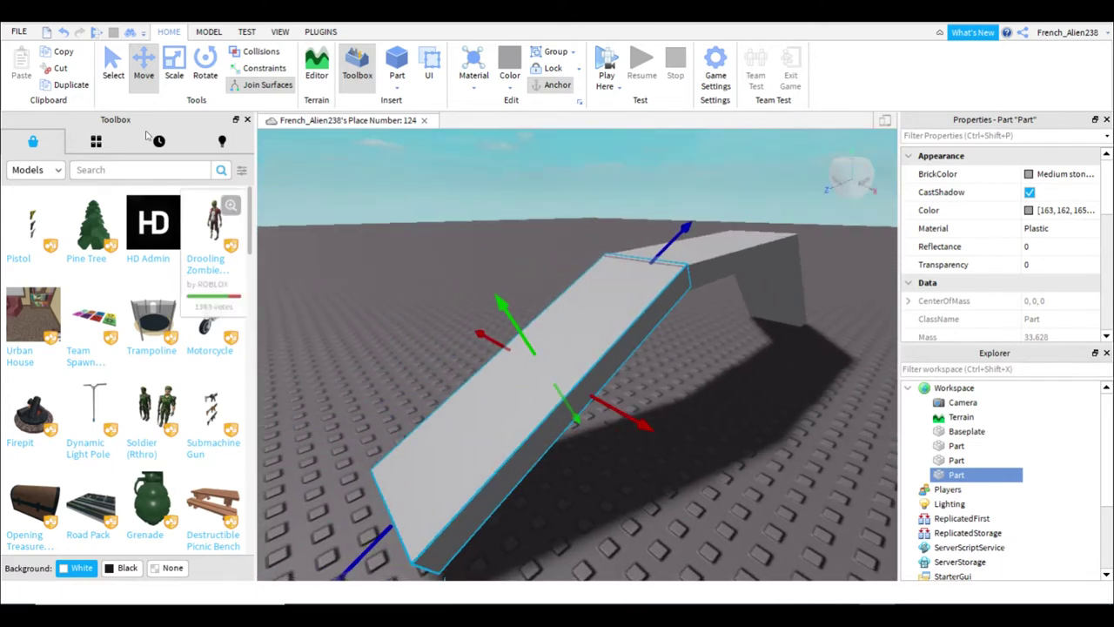
Lengthen the second ramp at its lower end so that it reaches the baseplate.
click(169, 68)
right_drag(425, 323, 455, 420)
drag(452, 418, 388, 449)
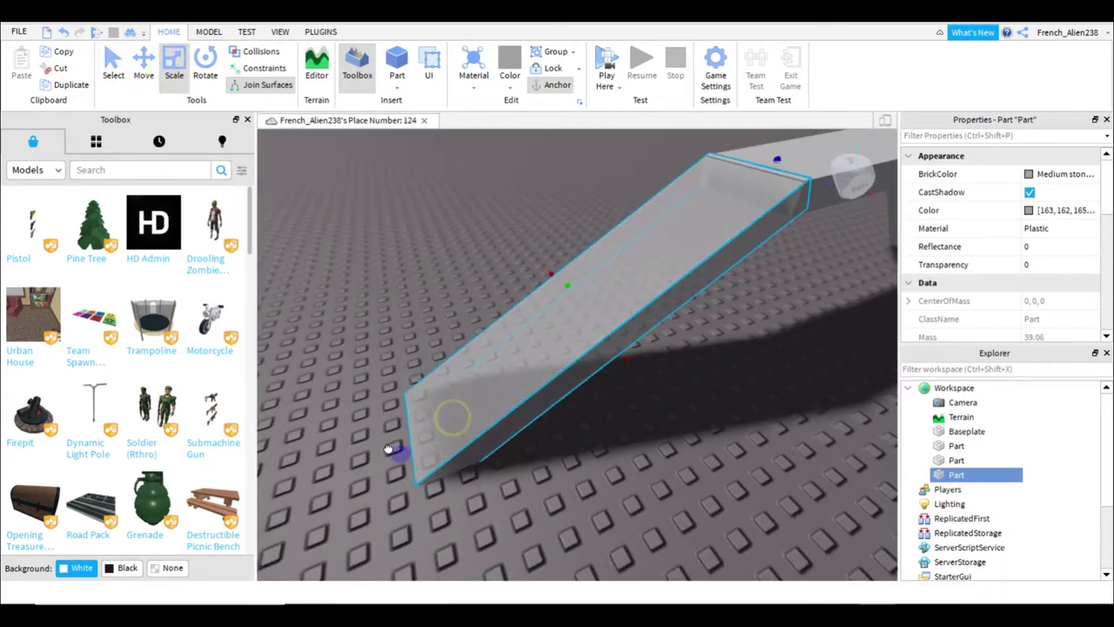
right_drag(365, 454, 420, 435)
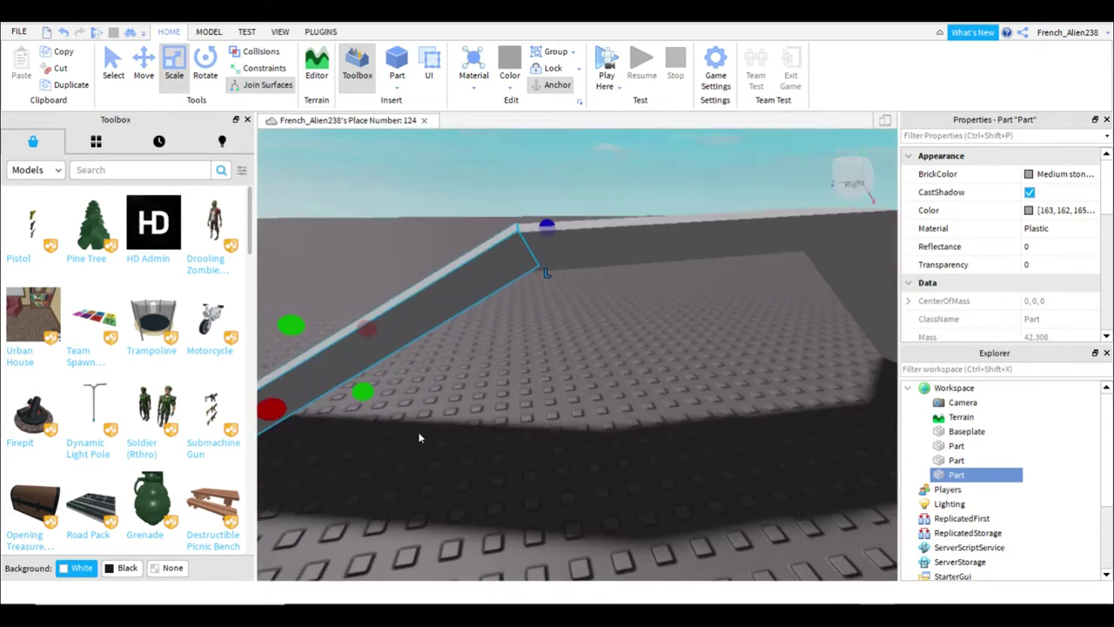
Nudge the second ramp perpendicular to its slope to align its top surface with the deck.
key(ctrl+2)
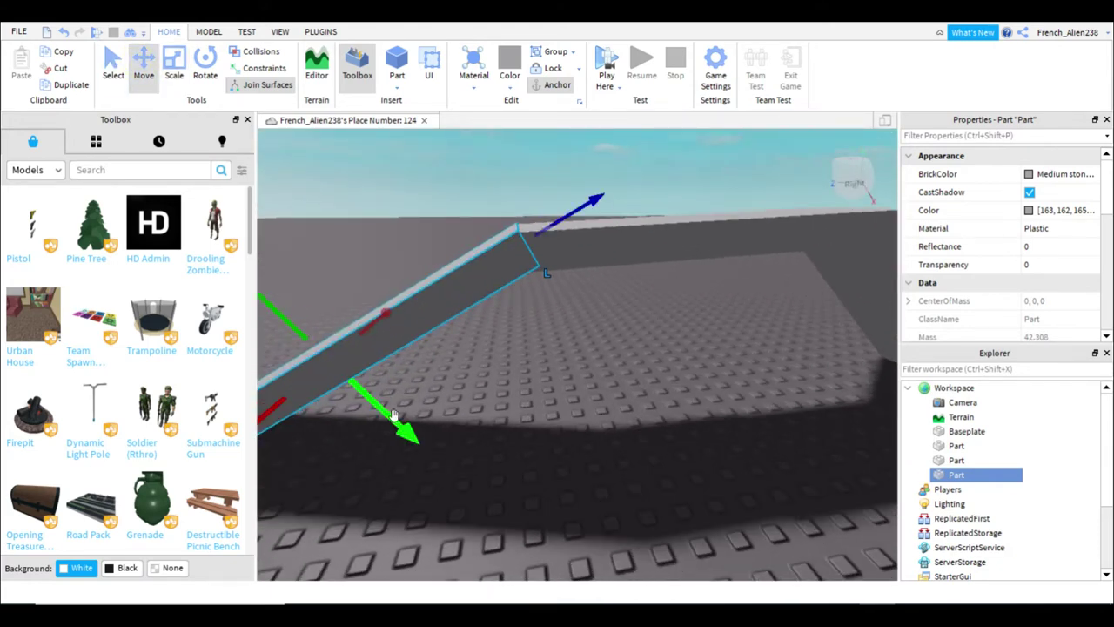
drag(394, 416, 393, 418)
click(513, 443)
right_drag(512, 443, 515, 442)
key(d)
click(442, 375)
right_drag(406, 322, 316, 356)
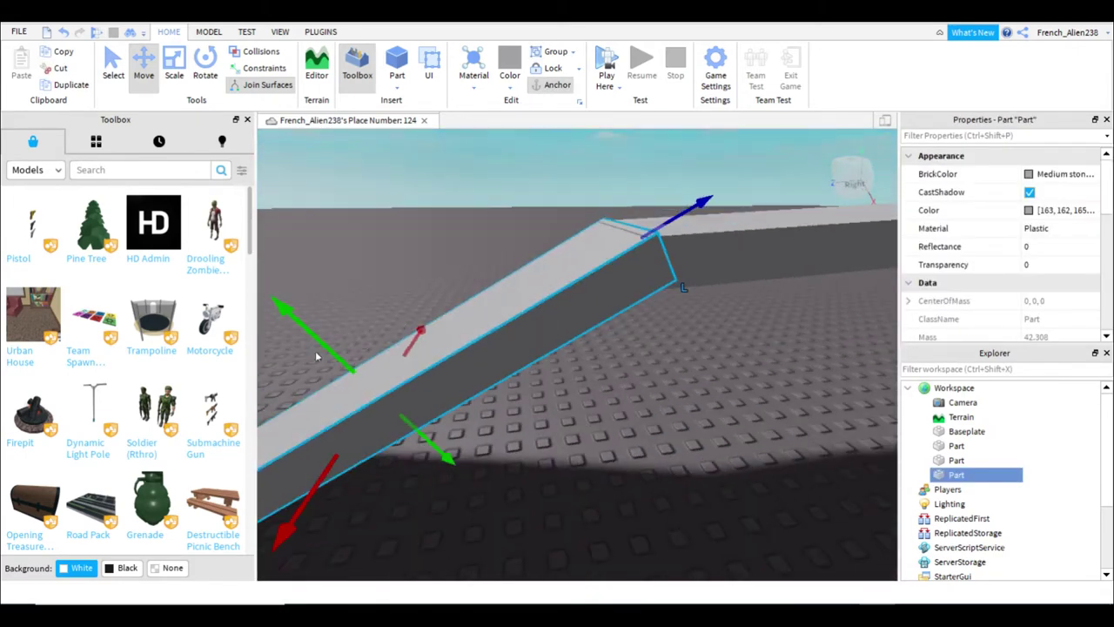
drag(320, 348, 323, 347)
key(d)
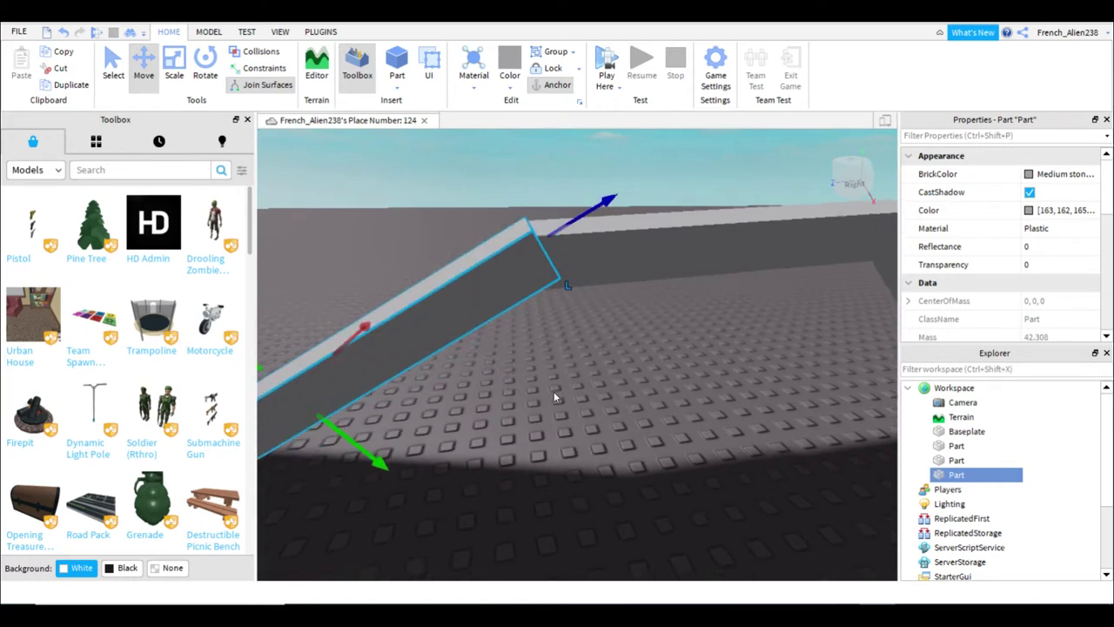
click(552, 391)
click(490, 259)
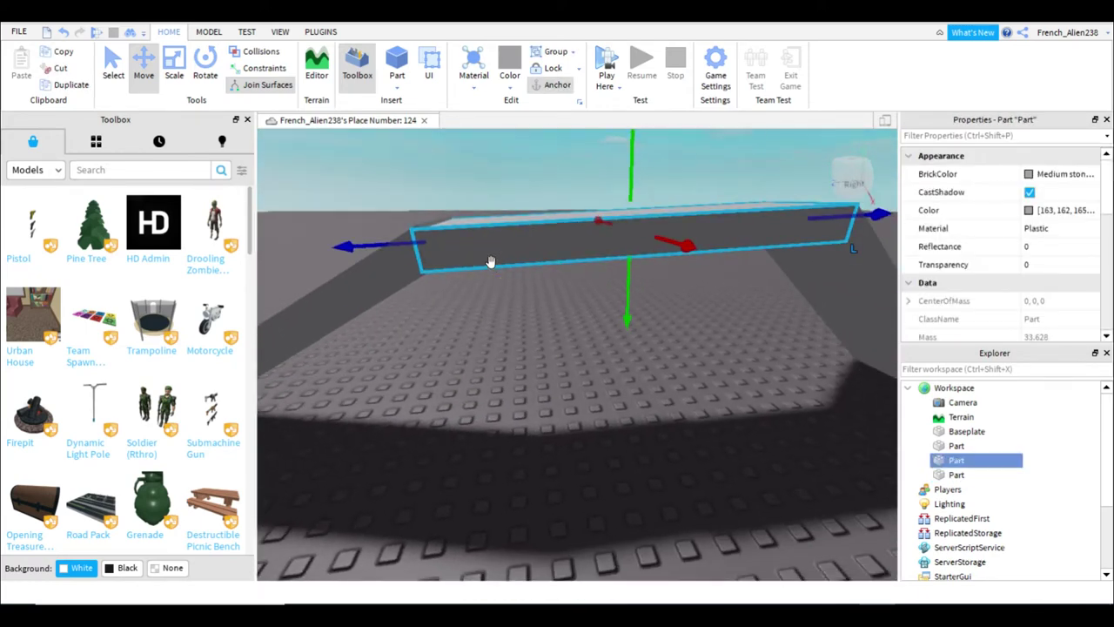
click(175, 65)
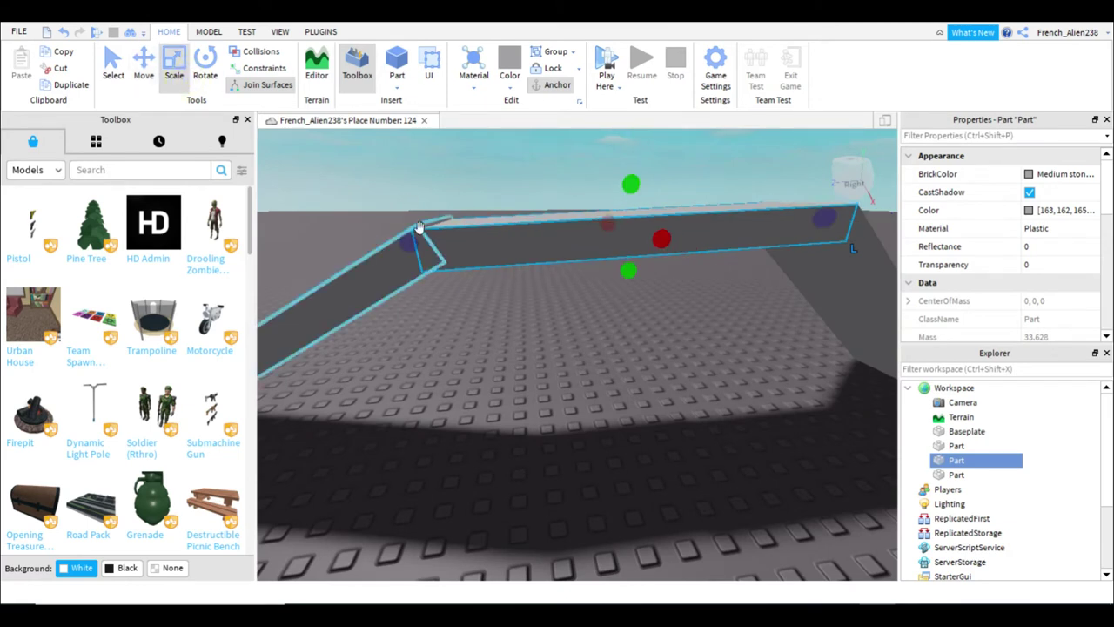
click(419, 228)
Shorten the second ramp slightly at its upper end to fit the deck, and deselect it.
click(320, 310)
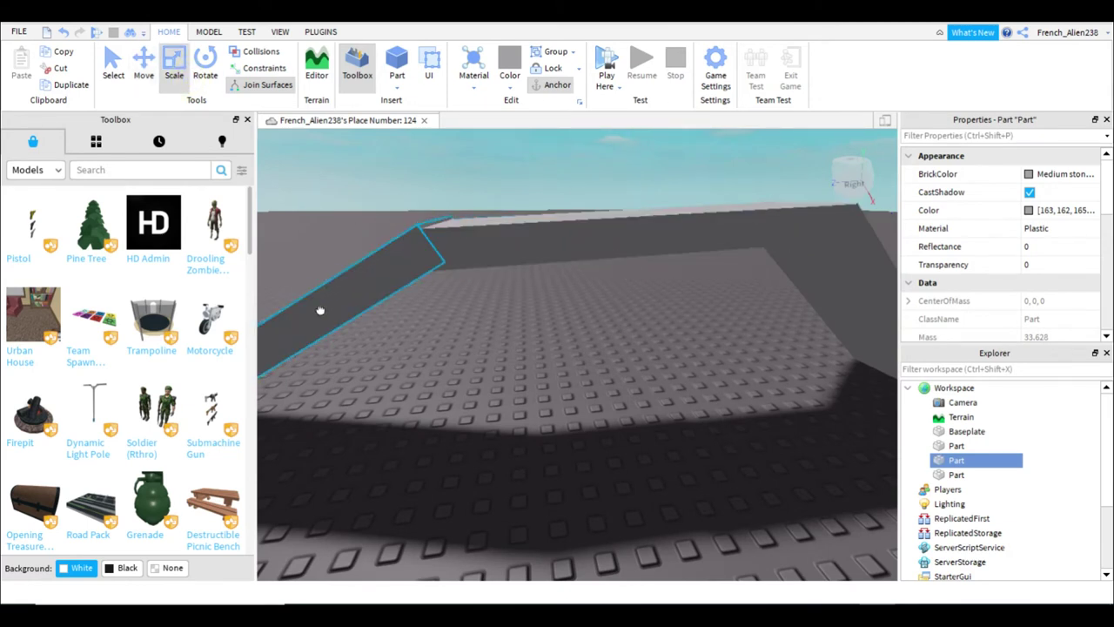
click(144, 70)
click(174, 76)
right_drag(374, 243, 310, 217)
drag(308, 305, 313, 304)
right_drag(331, 301, 330, 292)
key(a)
drag(434, 408, 434, 403)
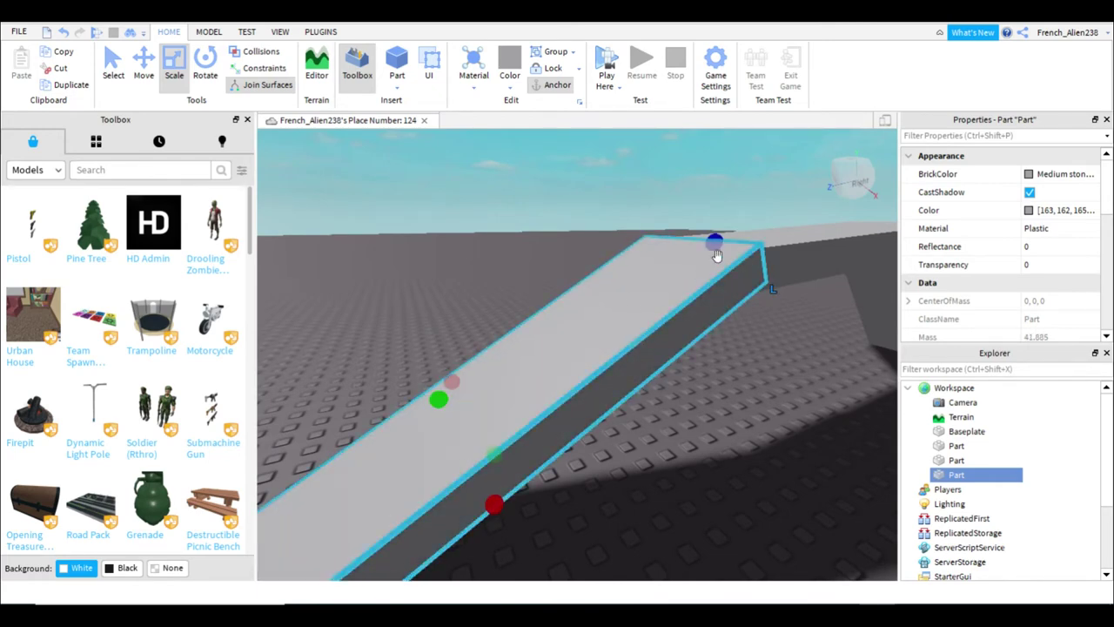
drag(714, 240, 731, 265)
scroll(731, 264, down, 7)
click(554, 181)
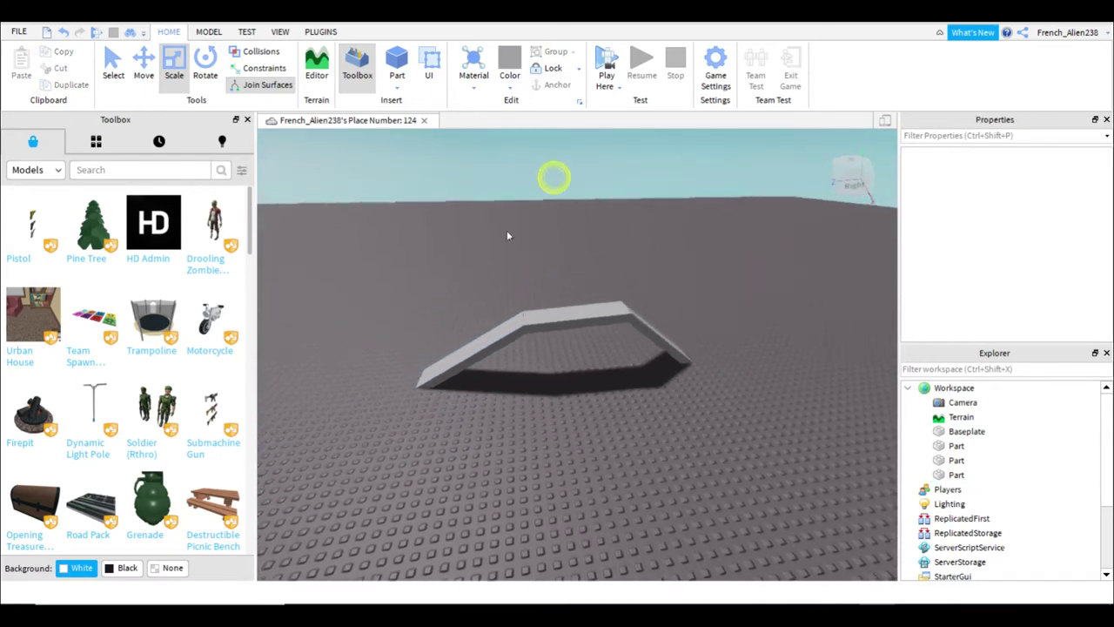
scroll(507, 231, down, 3)
right_drag(460, 249, 461, 249)
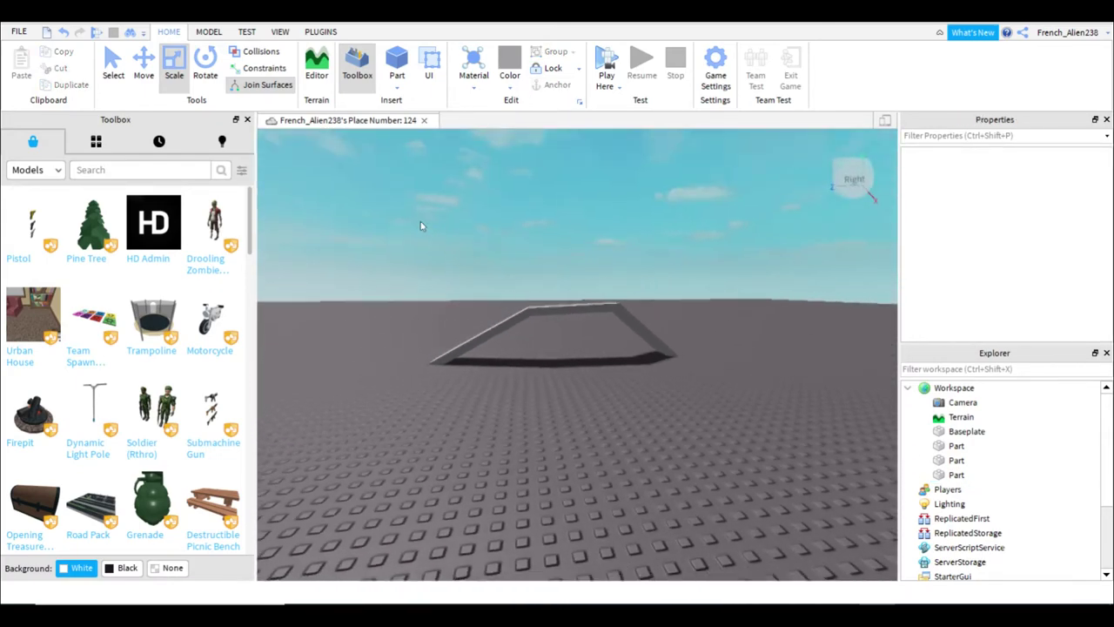
scroll(417, 219, up, 2)
right_click(418, 218)
click(372, 189)
drag(372, 190, 862, 522)
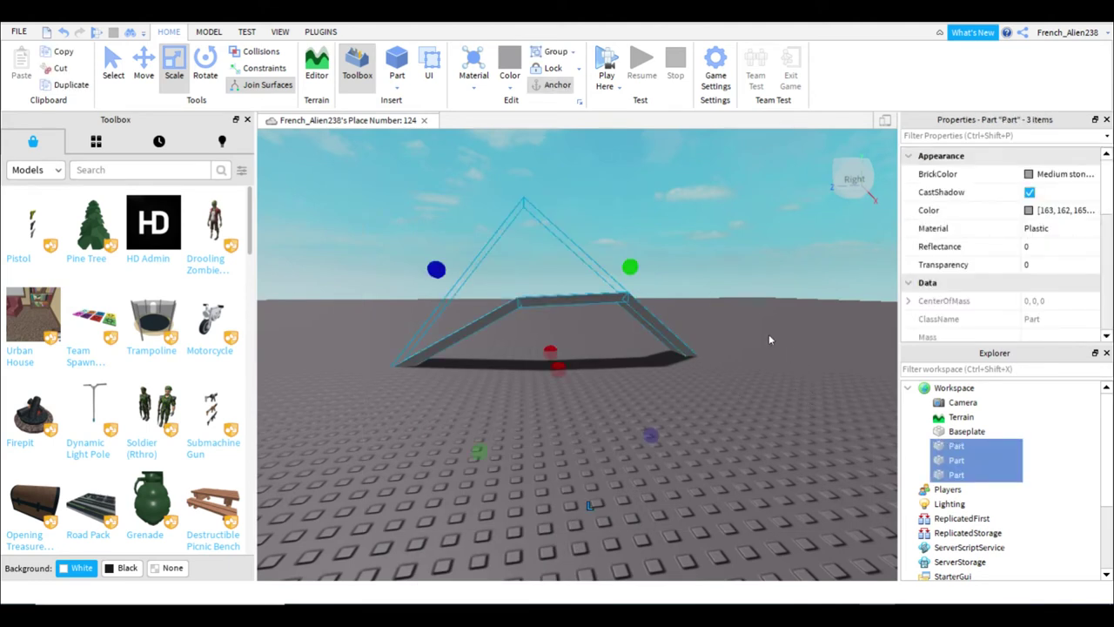
right_click(942, 467)
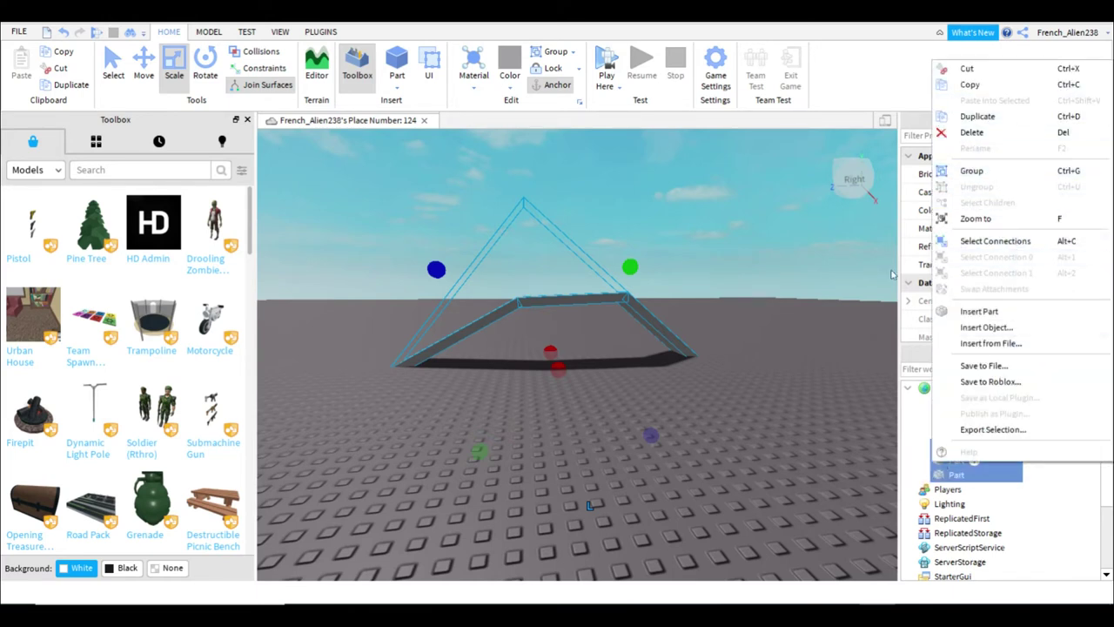
click(807, 370)
Group the three bridge parts into a model and name it Bridge.
drag(319, 189, 767, 422)
key(ctrl+g)
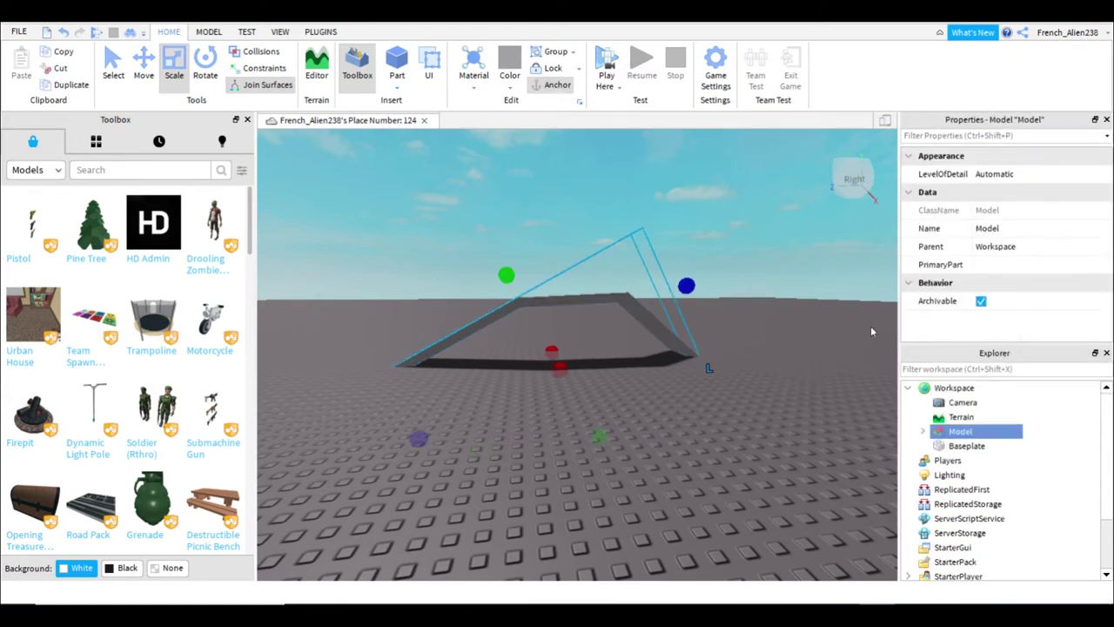
click(988, 229)
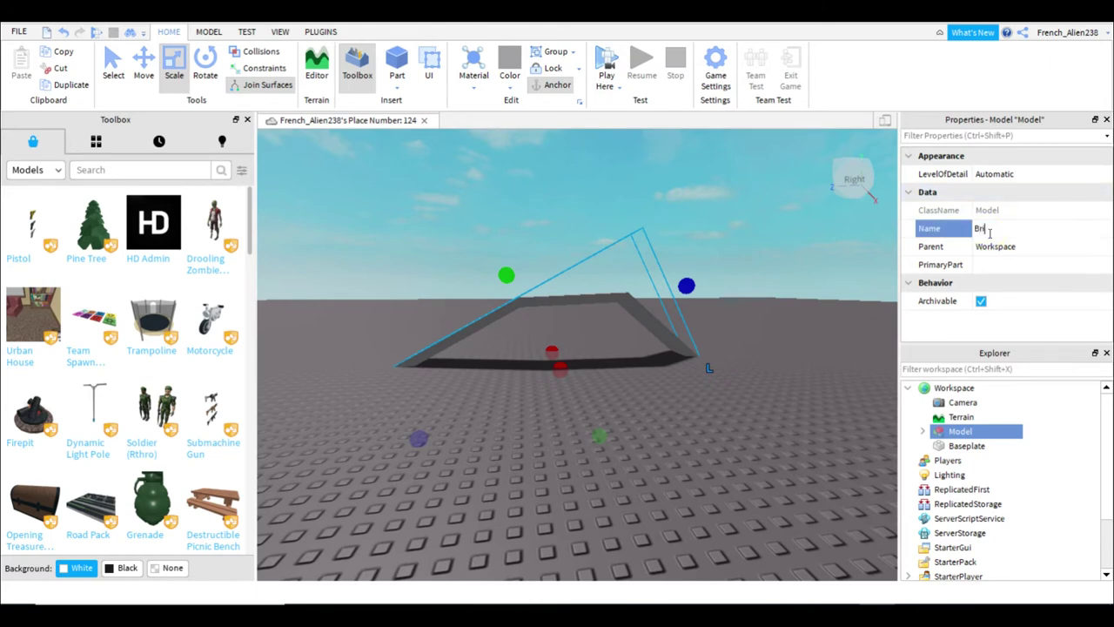
text(Bridge)
key(Return)
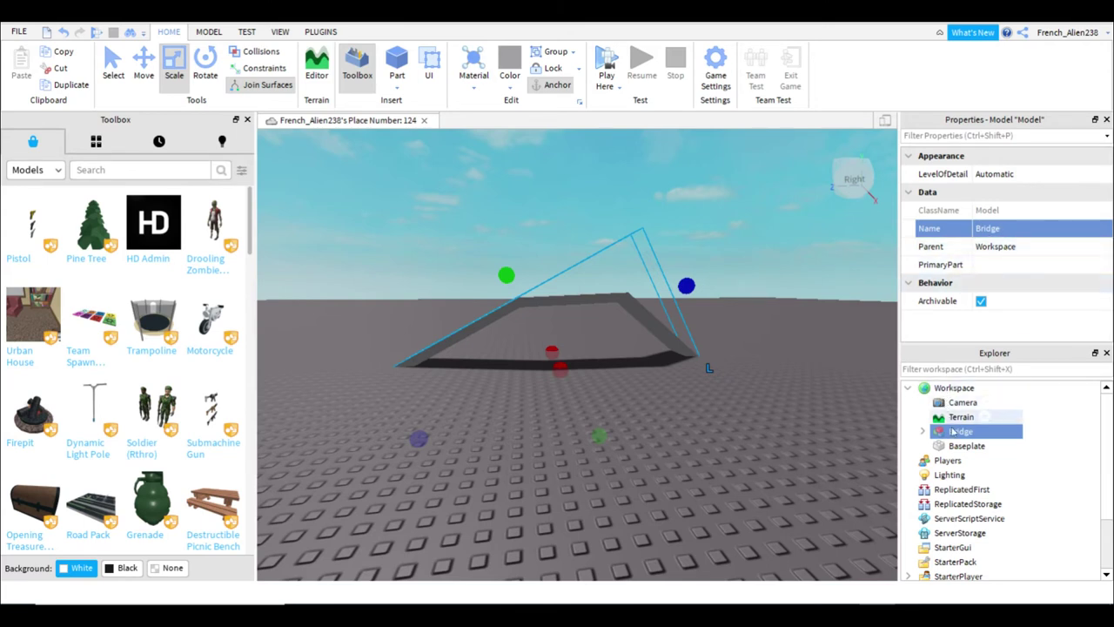
Move the Bridge model under Terrain in the workspace hierarchy.
mouse_move(951, 435)
drag(953, 429, 947, 424)
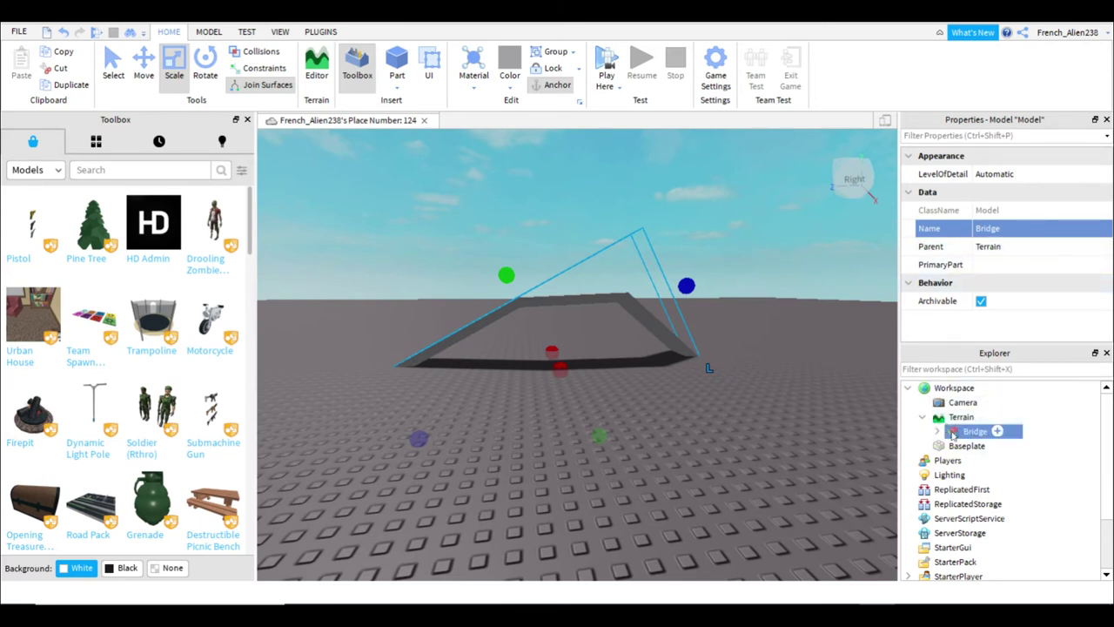
Try the Bridge model under Lighting, and return it to the hierarchy directly under Workspace.
drag(964, 432, 949, 461)
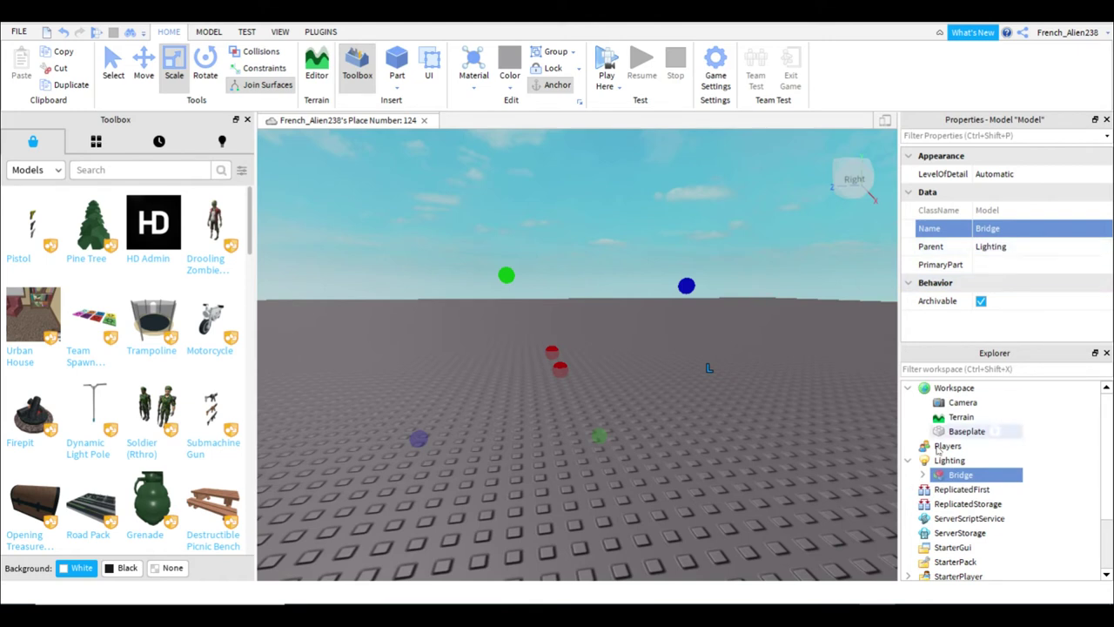
drag(958, 474, 954, 388)
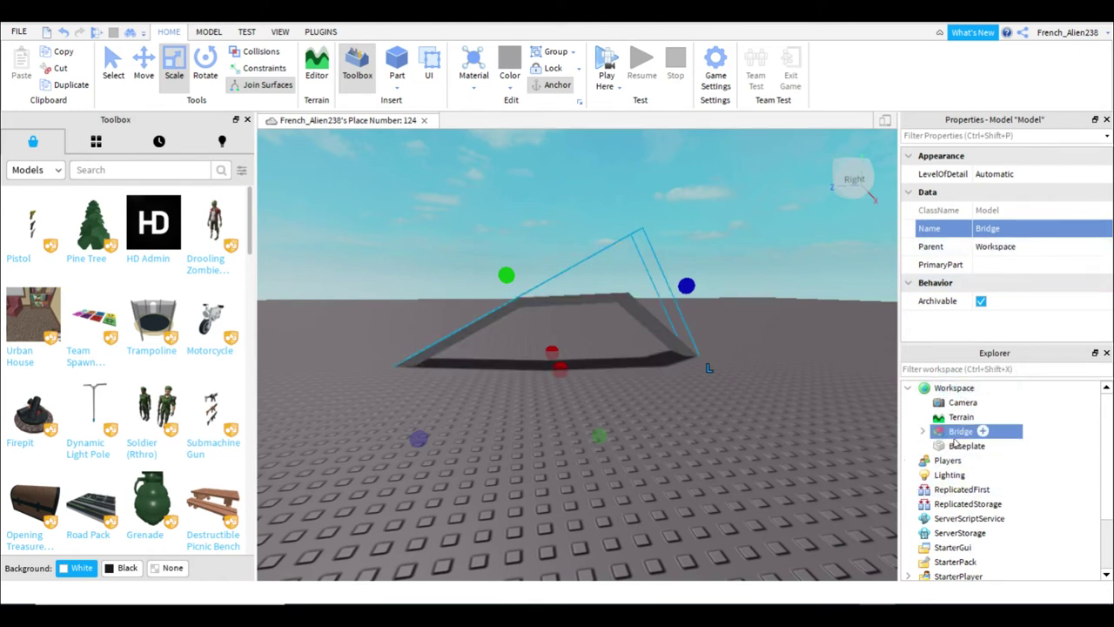
Start saving the Bridge model to Roblox as an asset, with Me as the creator.
right_click(953, 442)
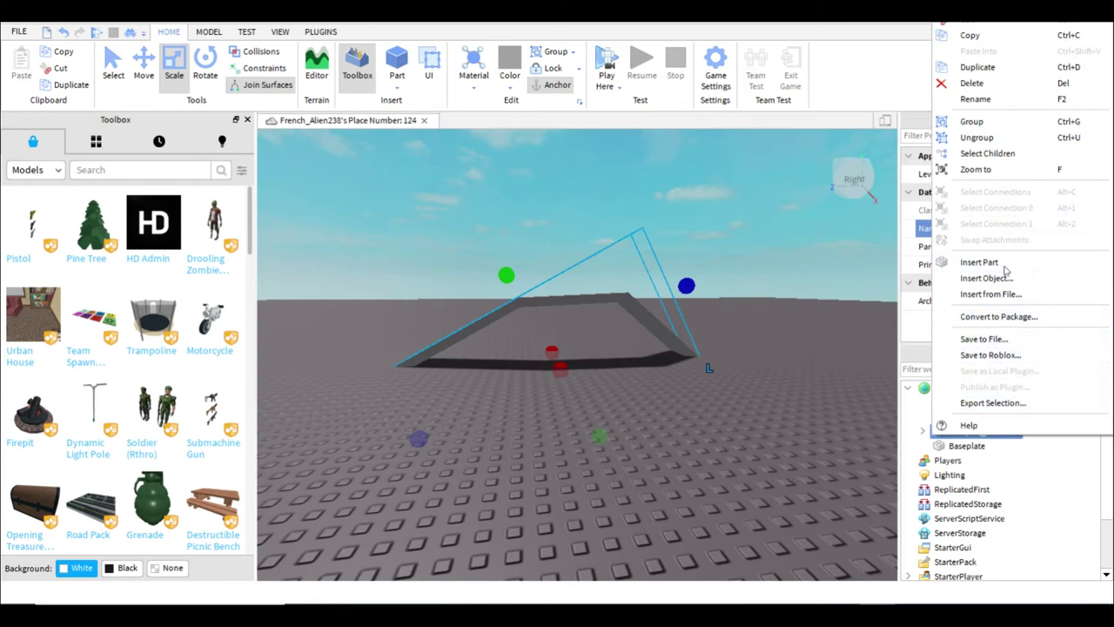
click(988, 355)
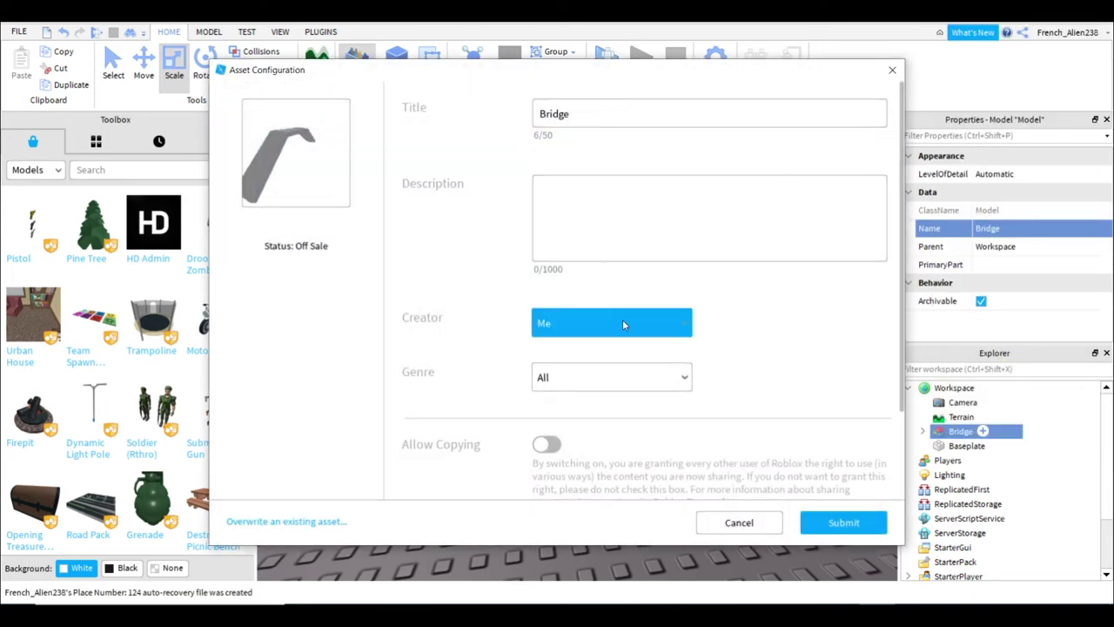
click(623, 323)
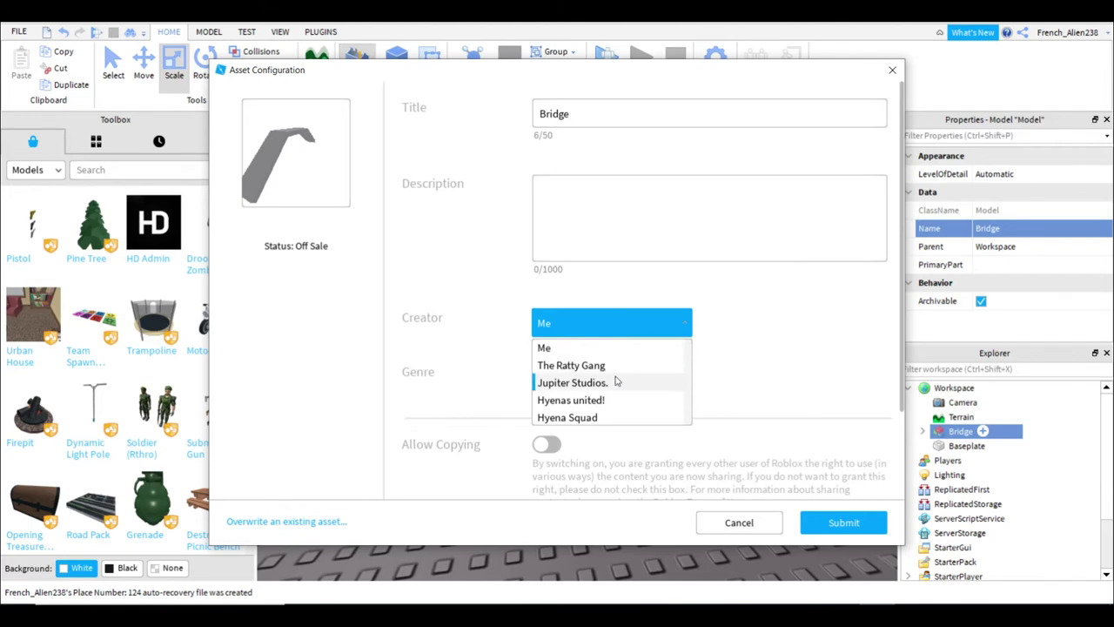
click(545, 347)
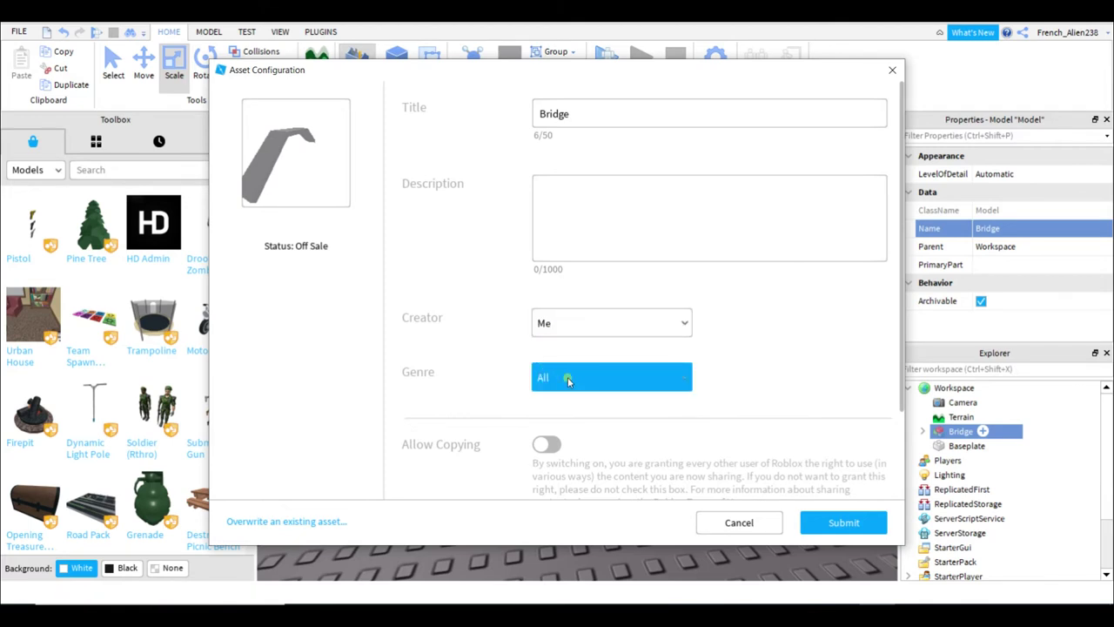
Set the asset's genre to Tutorial, allow copying, and enter "hello" as its description.
click(568, 380)
scroll(575, 392, down, 3)
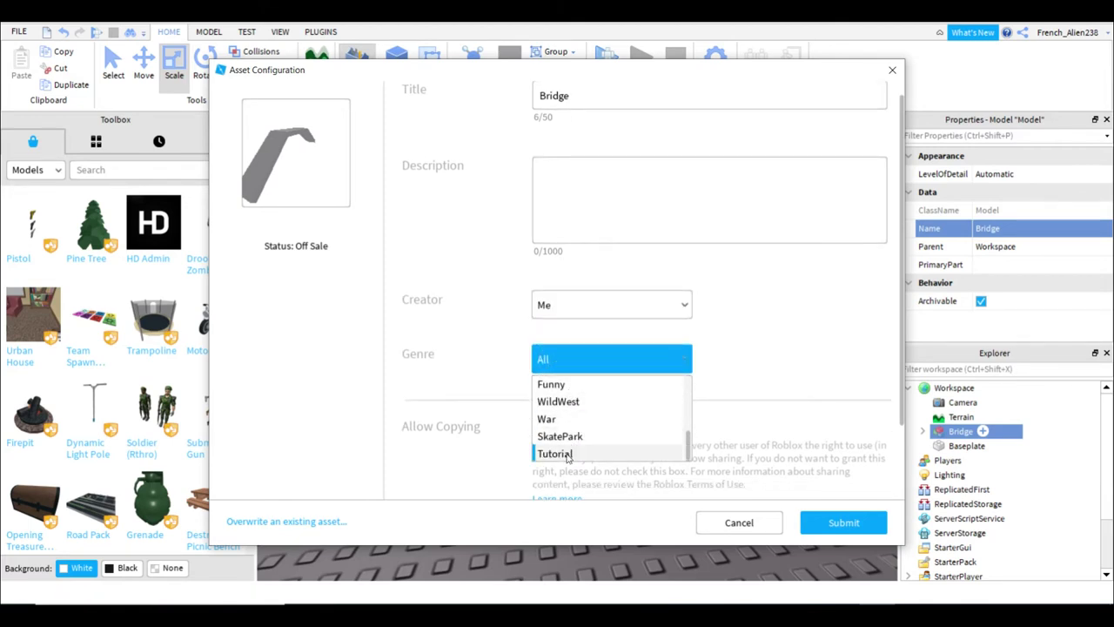
click(568, 453)
scroll(508, 353, down, 2)
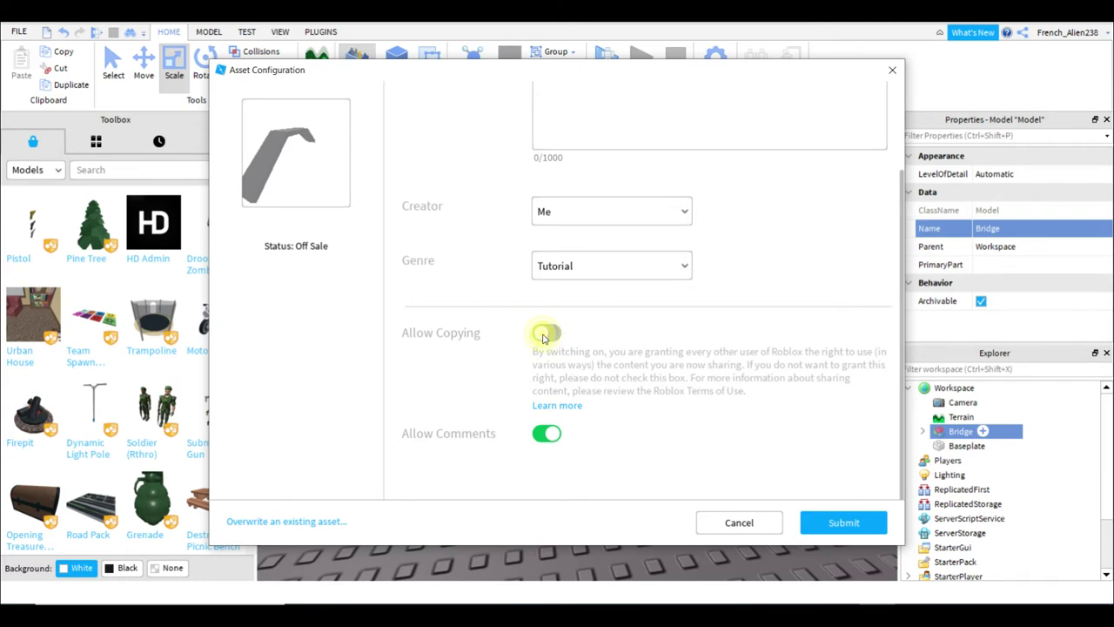
scroll(511, 378, up, 3)
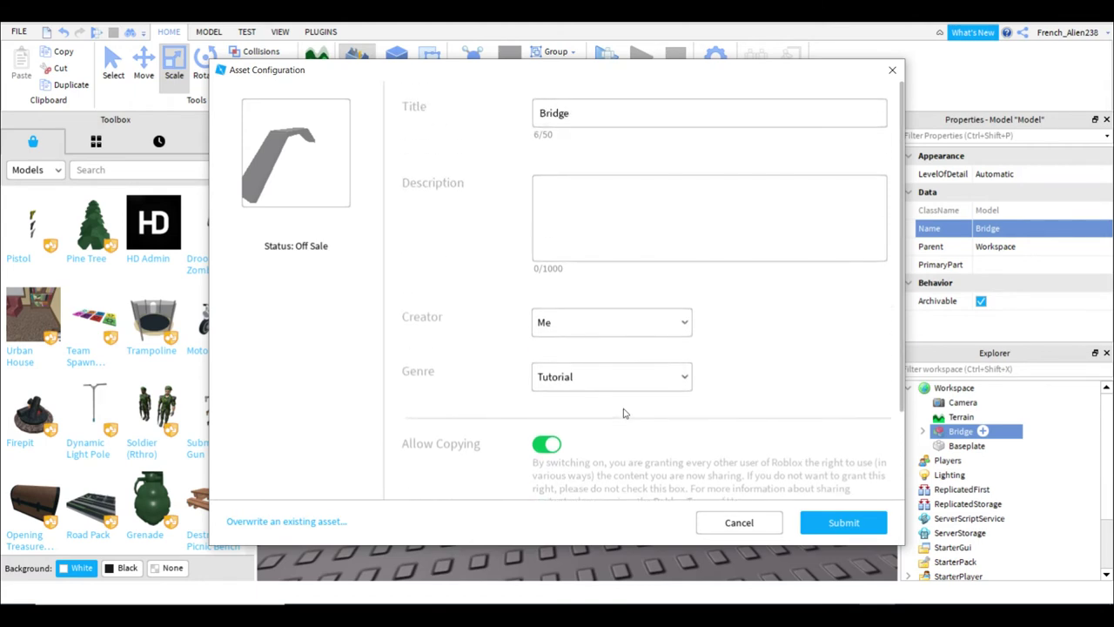
click(617, 205)
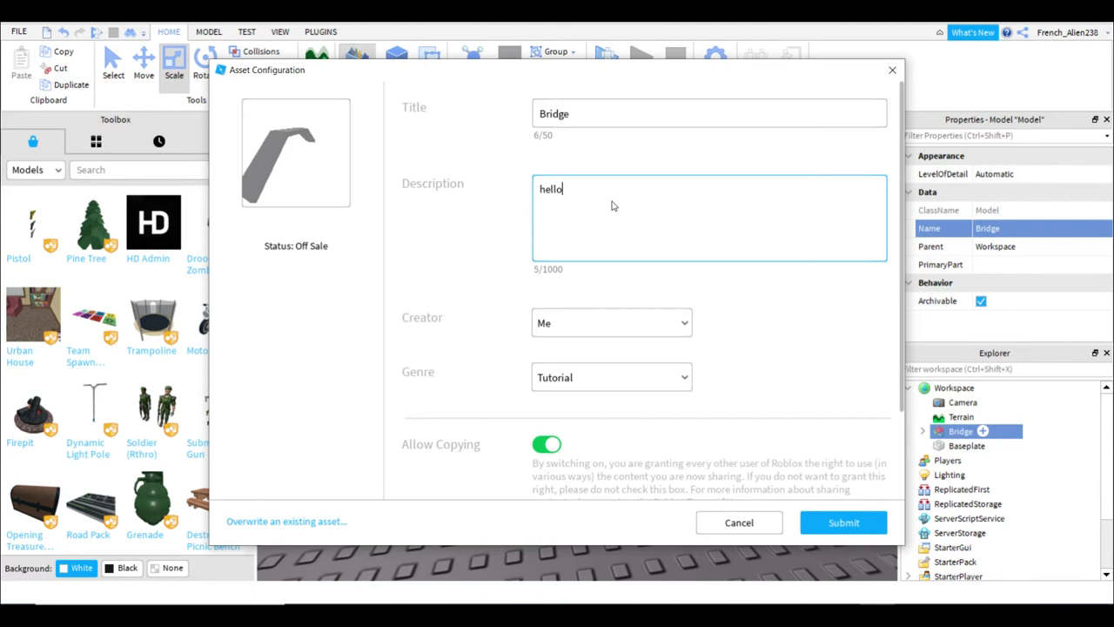
Submit the Bridge asset for upload, copy its asset ID, and close the asset configuration.
click(826, 526)
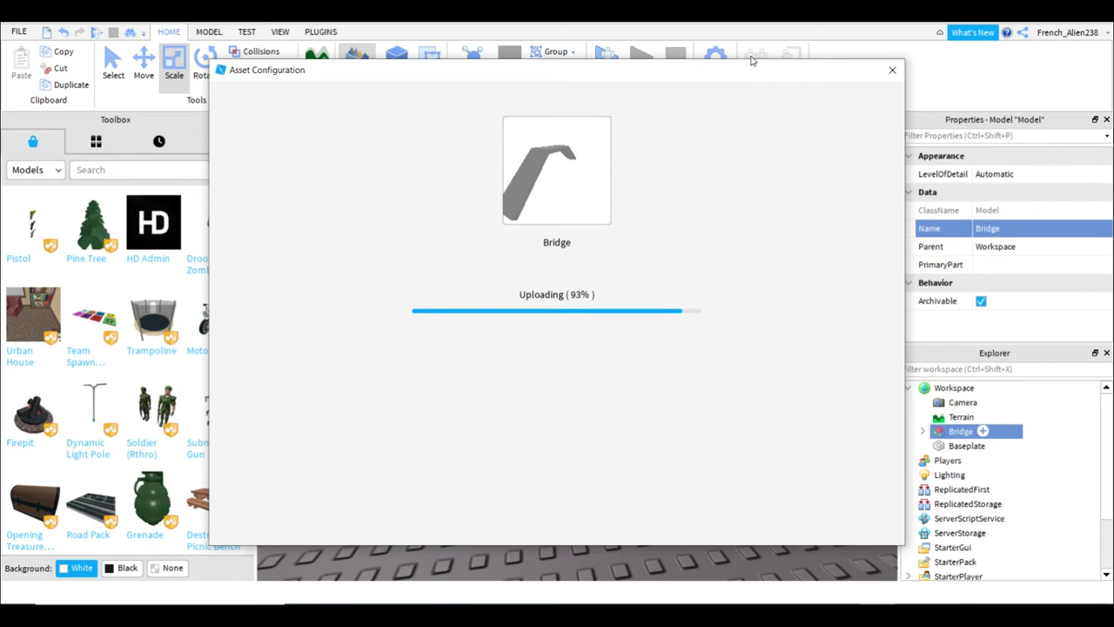
drag(755, 205, 663, 66)
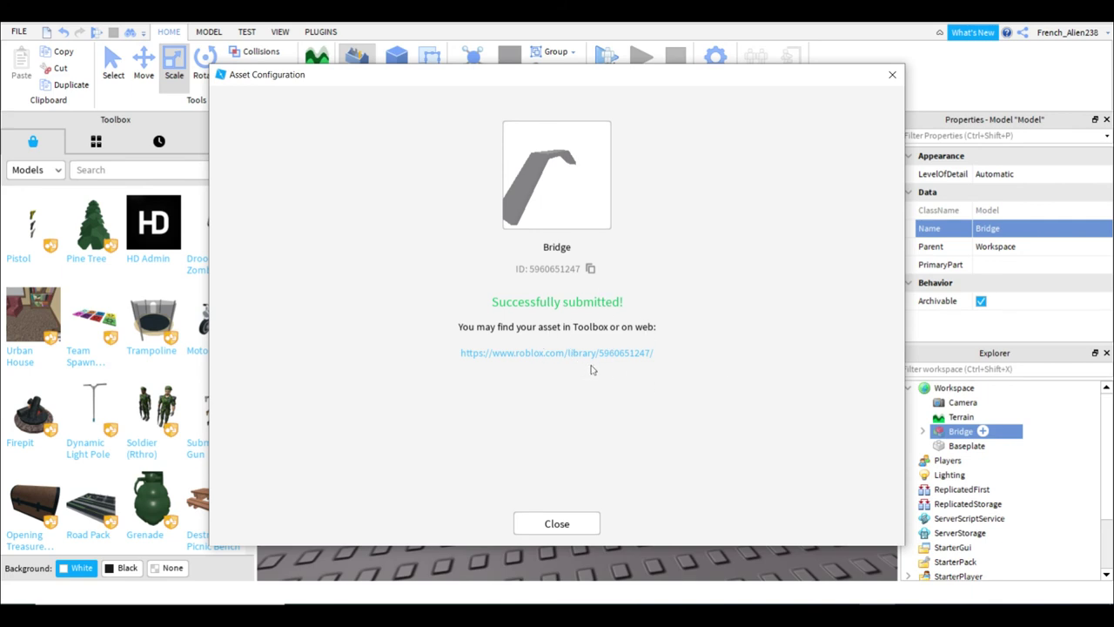
click(590, 270)
click(557, 524)
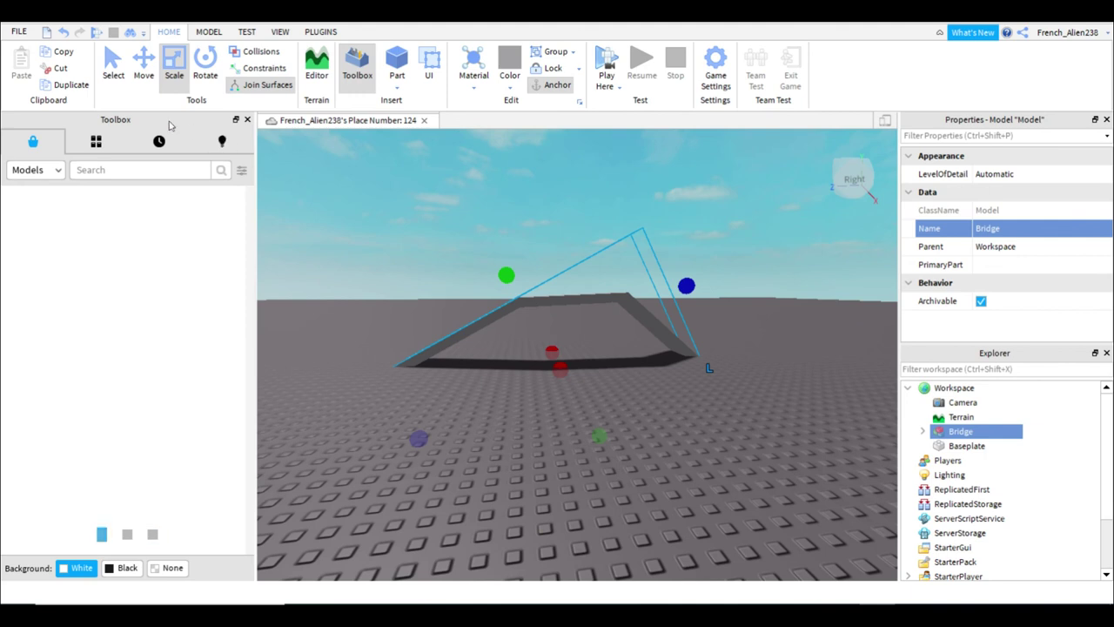
Insert the saved Bridge from My Models, place the copy against the original bridge, and deselect it.
click(96, 141)
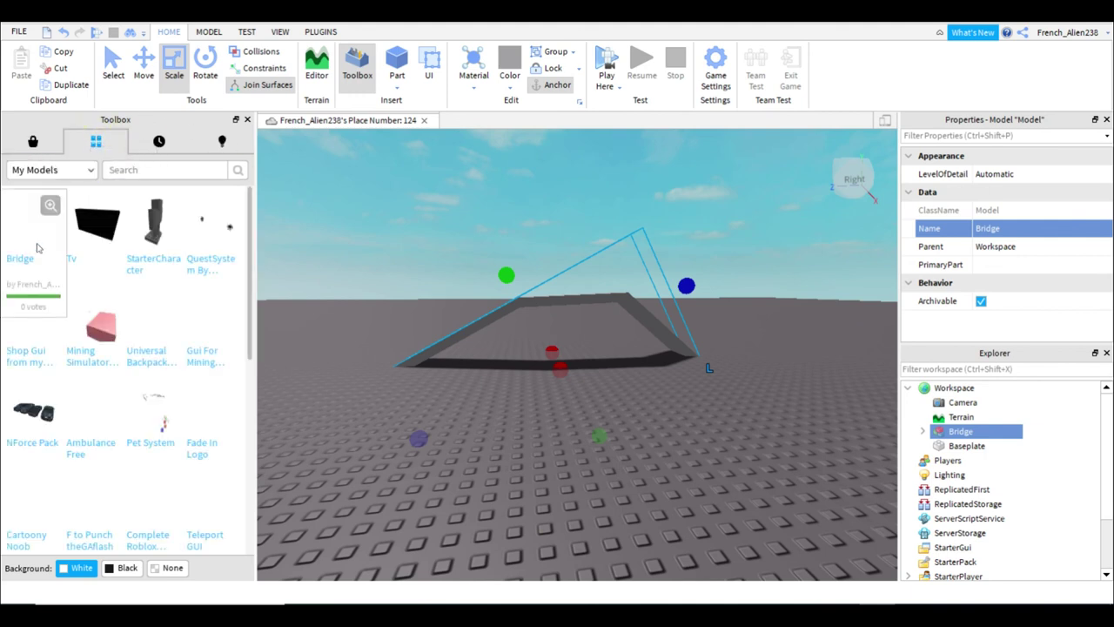
click(17, 246)
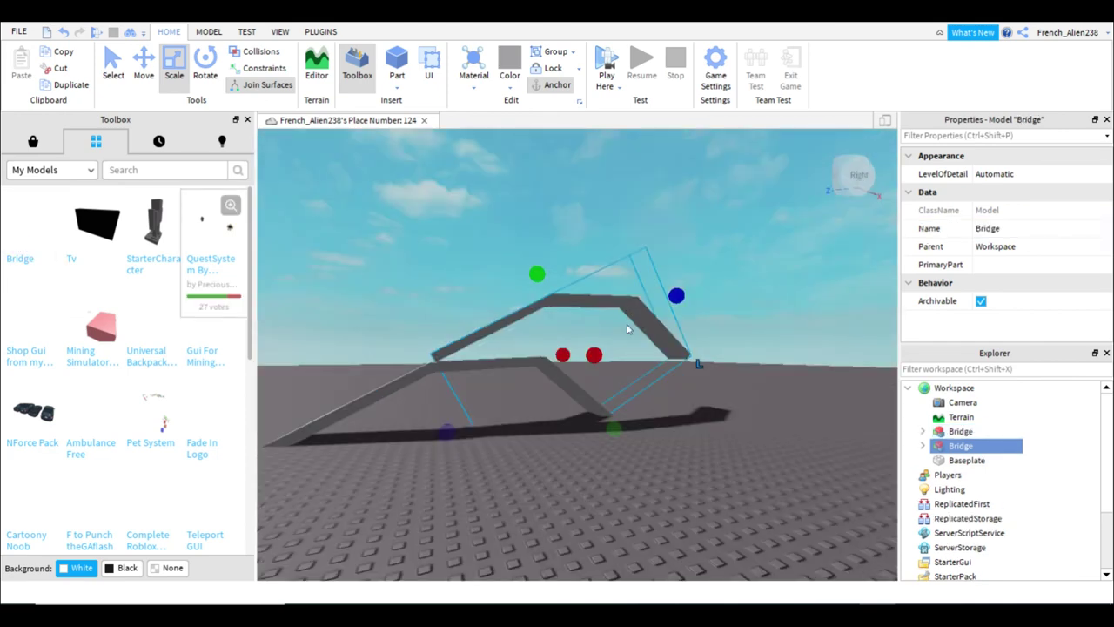
right_drag(617, 291, 617, 320)
drag(606, 294, 688, 417)
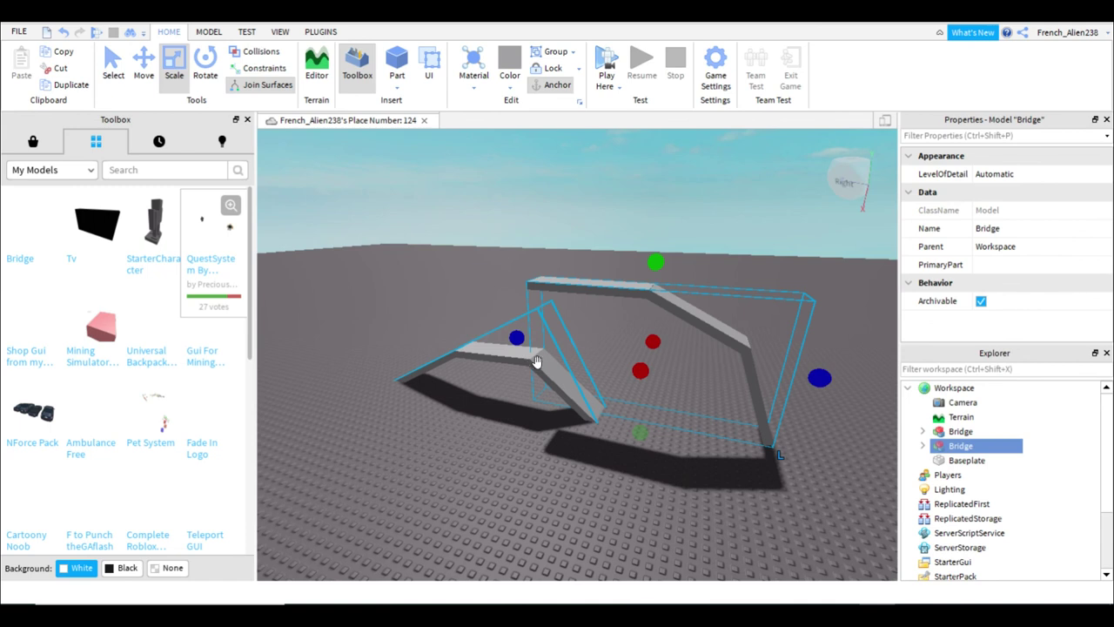
drag(603, 289, 448, 371)
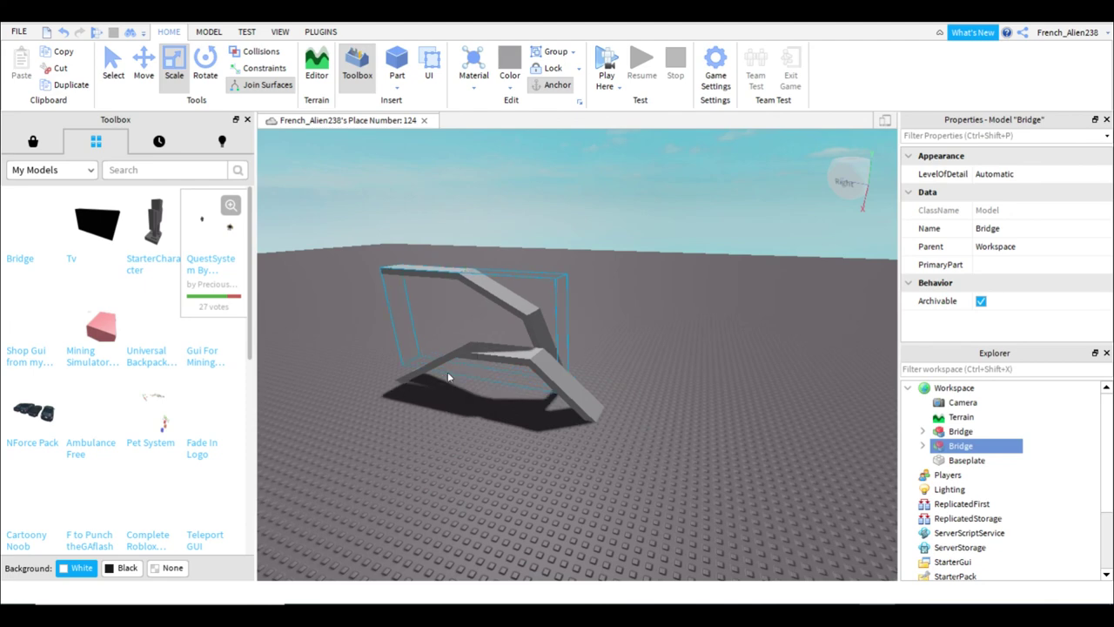
click(478, 458)
Examine the two overlapping bridges on the baseplate from the side, both near and far.
key(a)
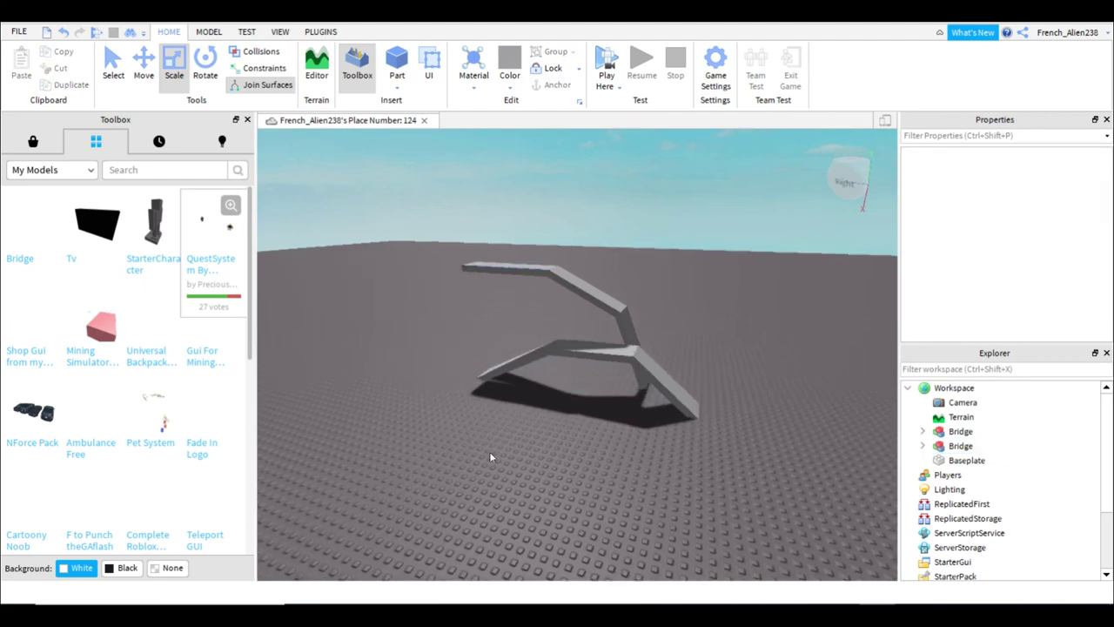
key(w)
right_drag(489, 452, 533, 491)
key(s)
key(s)
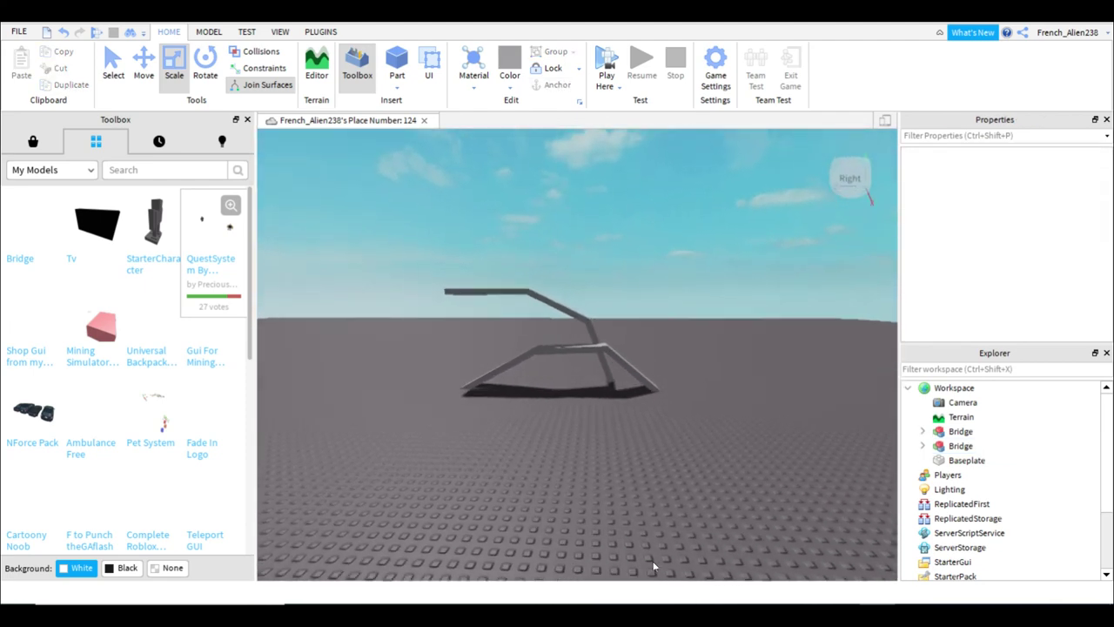
key(w)
scroll(661, 403, down, 2)
scroll(661, 404, up, 3)
scroll(661, 399, down, 3)
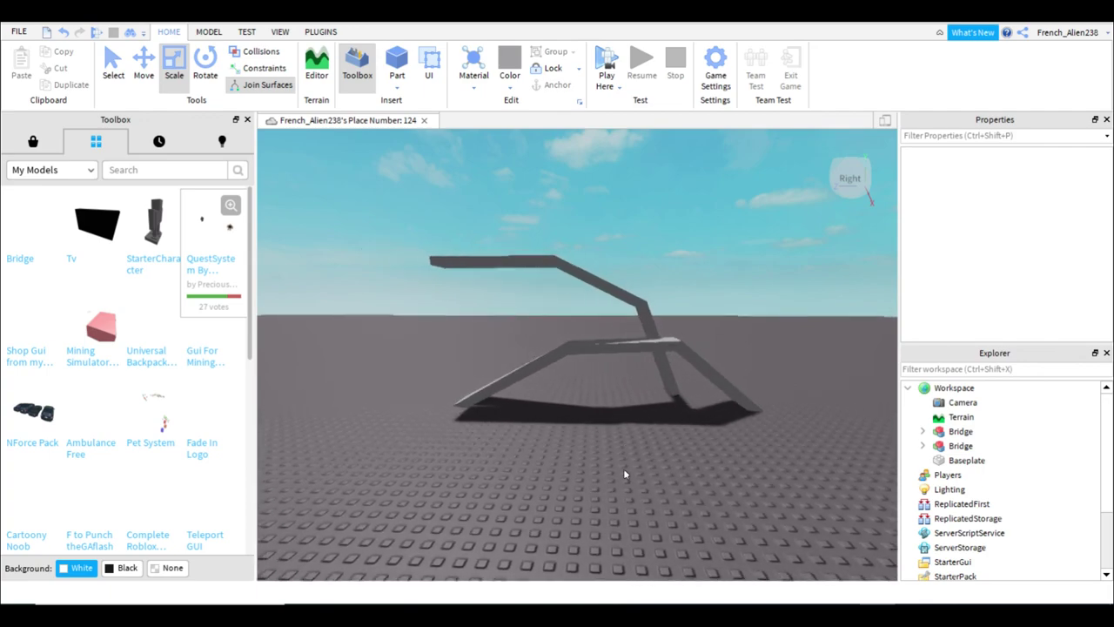